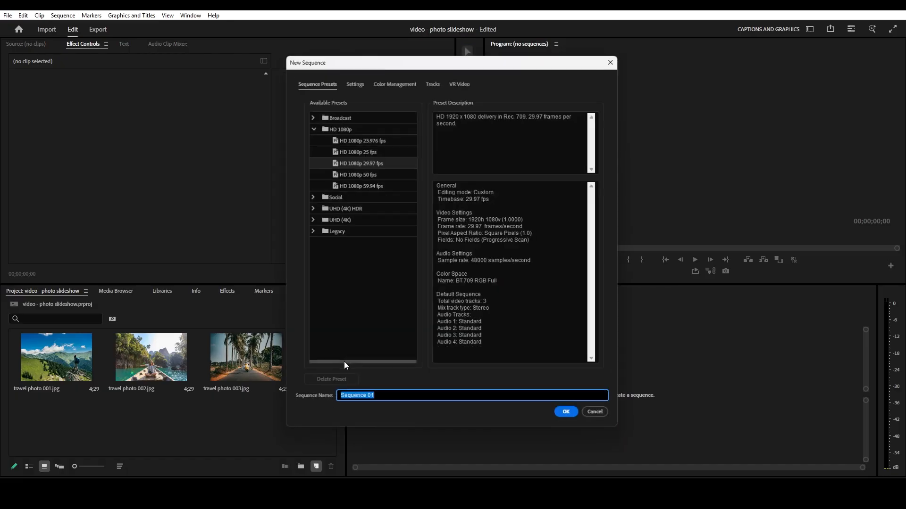
- Create a 1920 x 1080 sequence at 29.97 fps and place the three travel photos consecutively on track V1 from its start
click(353, 79)
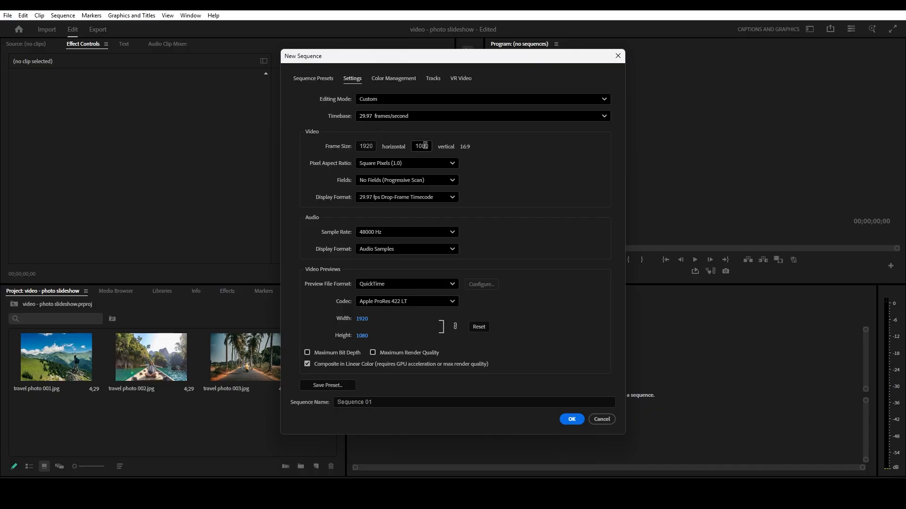
click(571, 419)
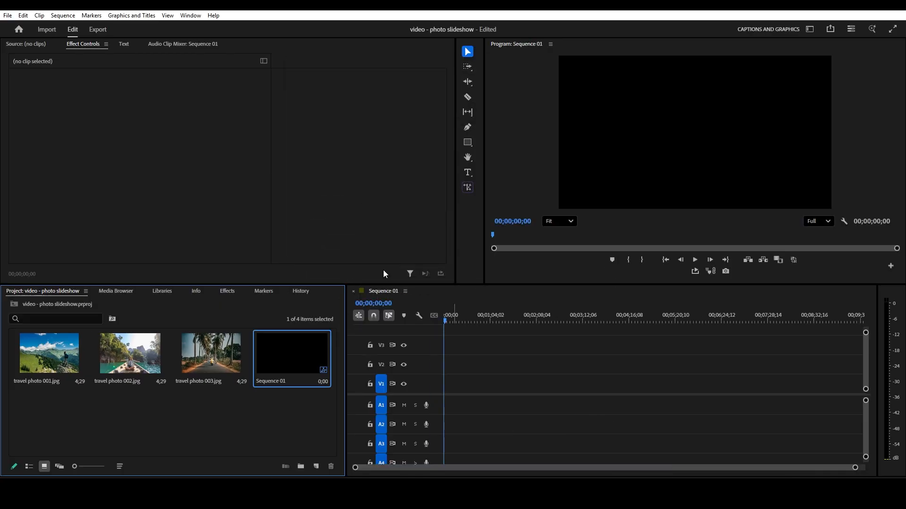
click(235, 432)
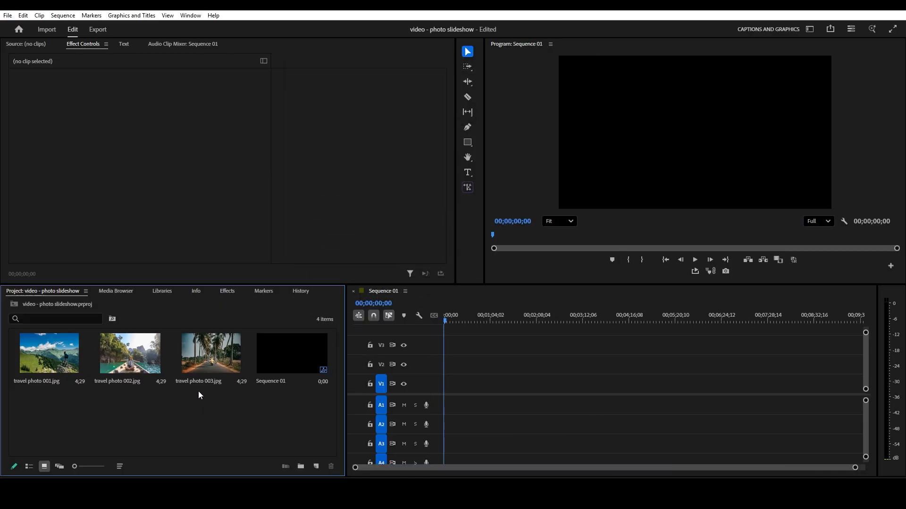
drag(220, 397, 443, 384)
- Set the scale of the travel photo 001 clip to 50
click(199, 195)
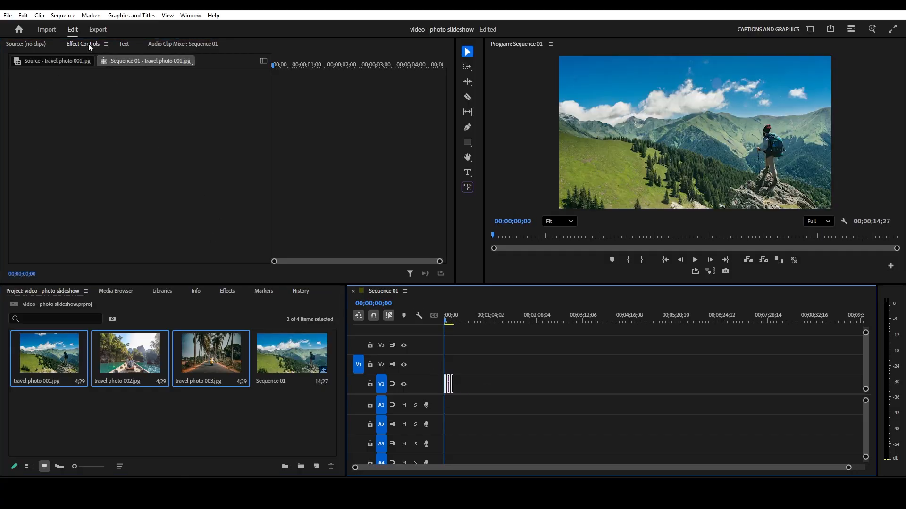
click(71, 60)
click(476, 366)
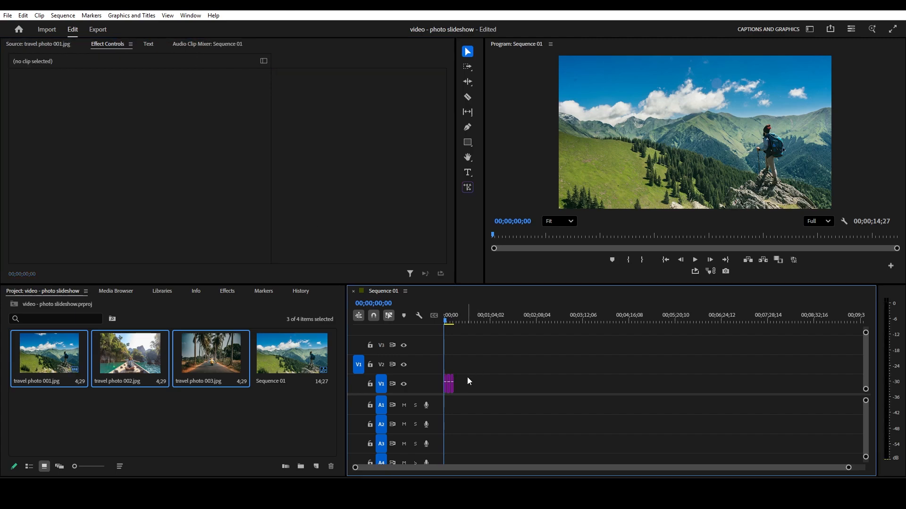
click(445, 388)
click(149, 103)
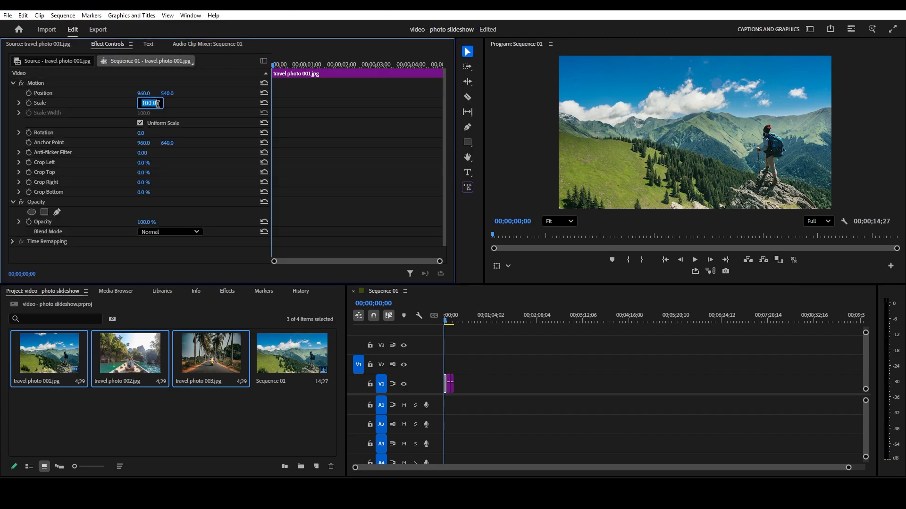
text(50)
key(Return)
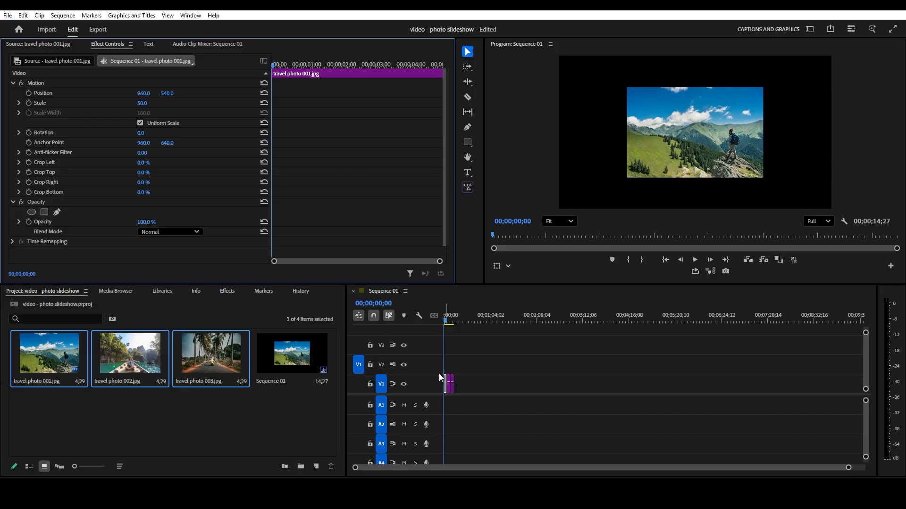
- Set the scale of the travel photo 002 and travel photo 003 clips to 50
click(450, 384)
click(143, 103)
text(50)
key(Return)
click(452, 384)
click(143, 104)
text(5)
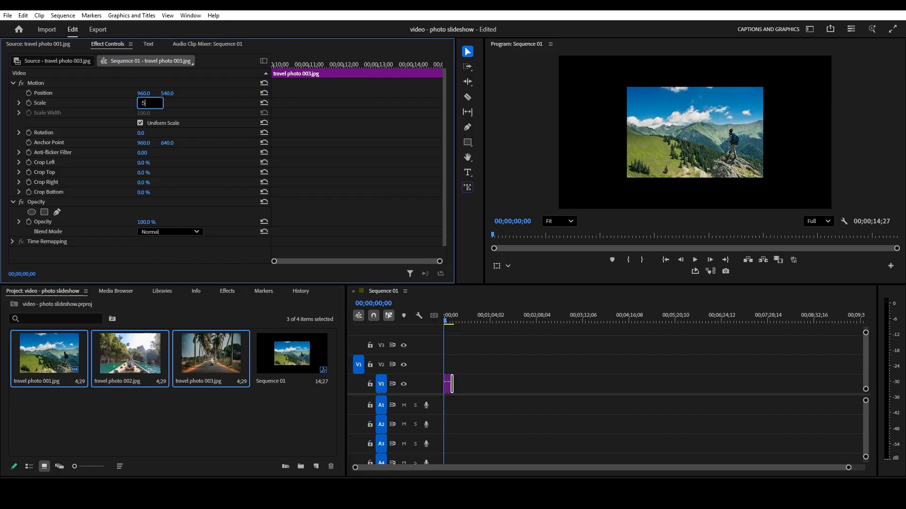
click(464, 371)
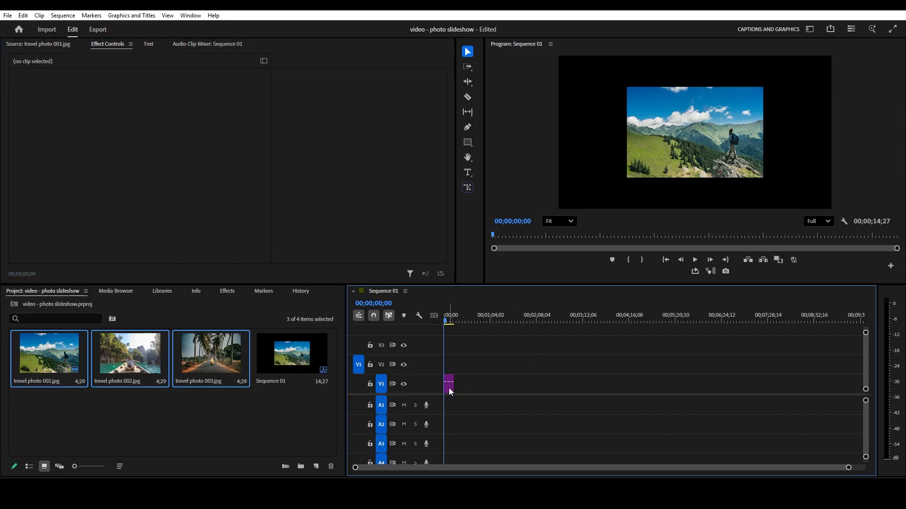
- Stack the photo clips at the sequence start, with photo 003 on V1, photo 002 on V2 and photo 001 on V3
drag(448, 388, 451, 383)
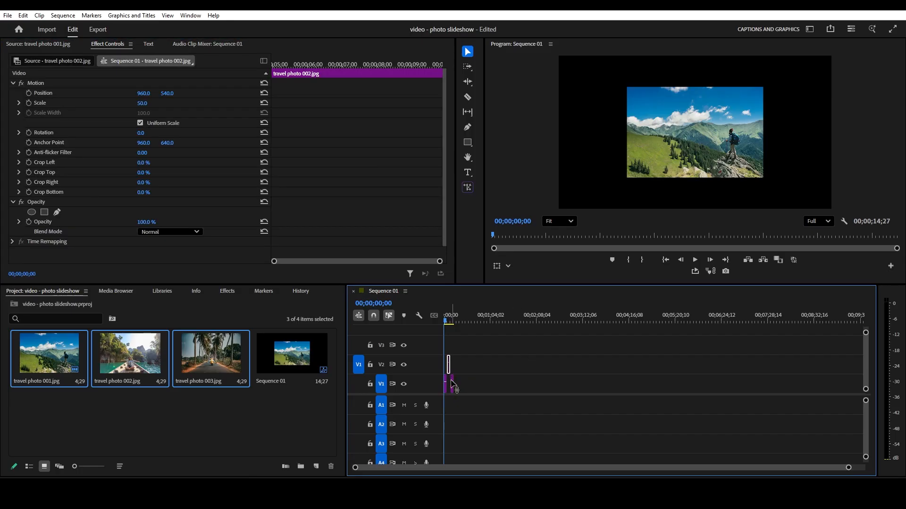
click(453, 387)
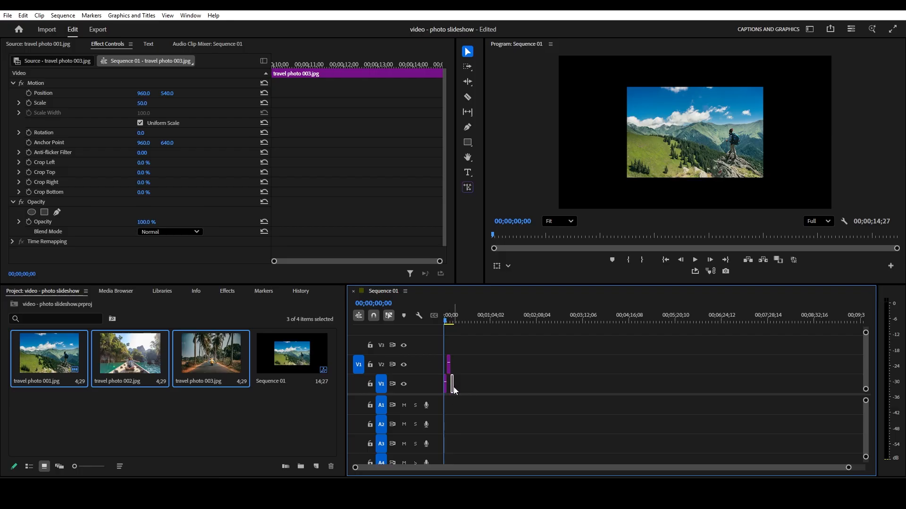
mouse_move(445, 385)
mouse_down()
mouse_move(445, 345)
mouse_move(439, 390)
mouse_up()
click(511, 368)
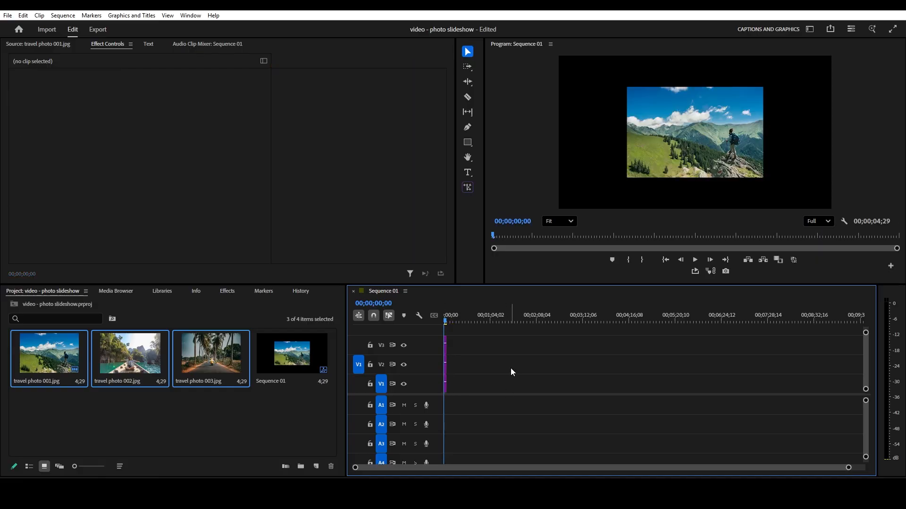
key(equal)
key(equal)
key(equal)
key(equal)
key(equal)
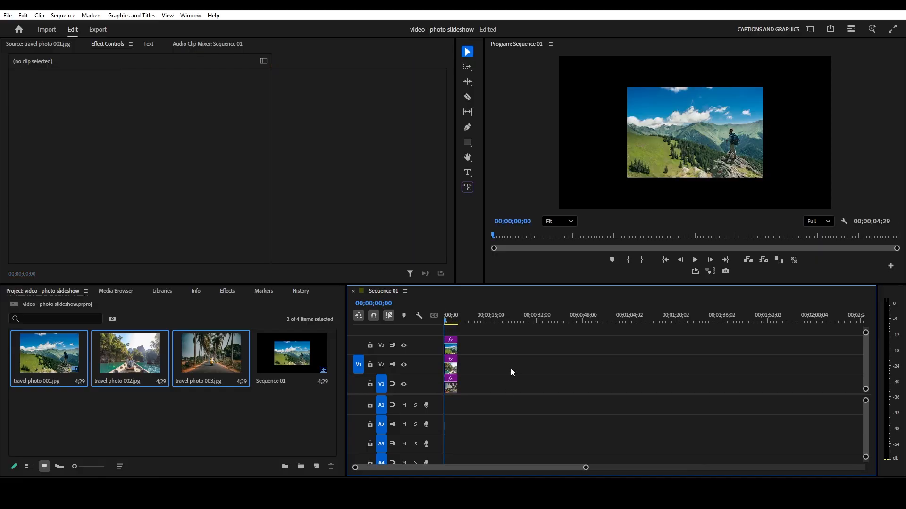
click(489, 350)
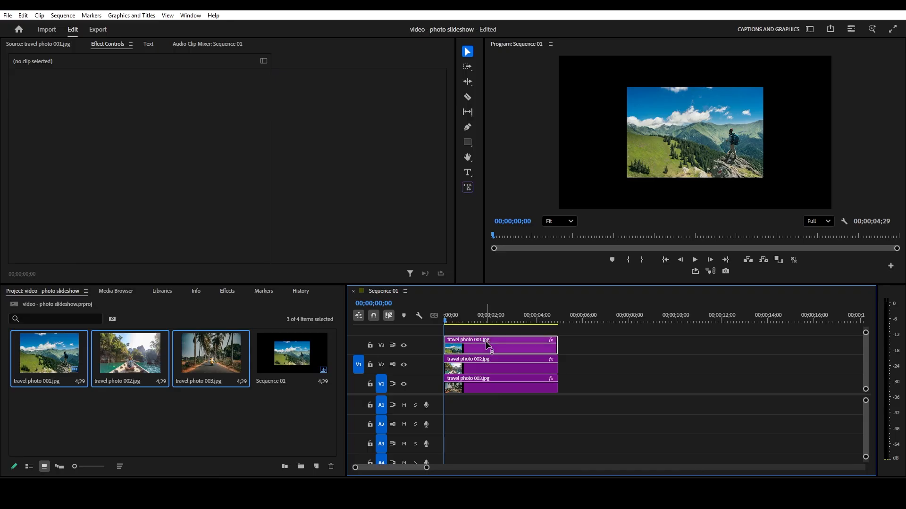
click(489, 370)
click(489, 386)
click(488, 350)
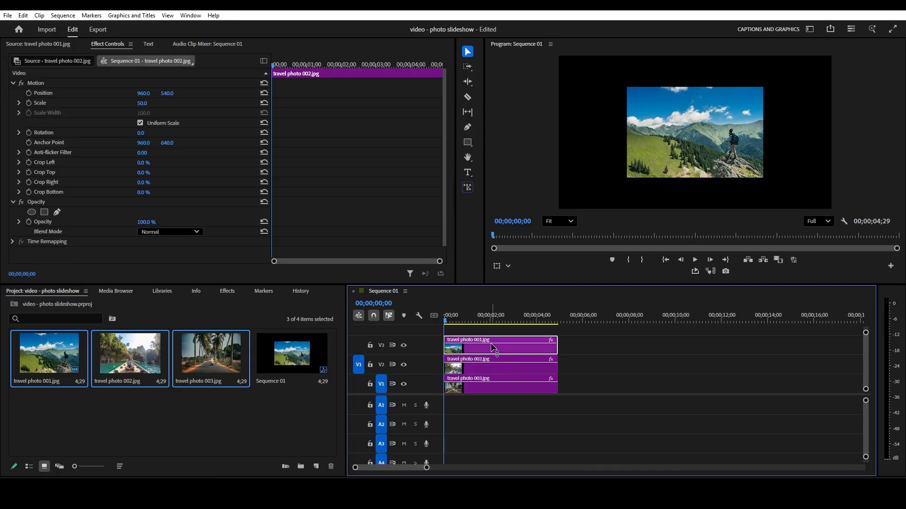
- Create a white (FFFFFF) color matte named Color Matte in the project
click(316, 467)
click(341, 429)
click(487, 291)
mouse_move(390, 222)
mouse_down()
mouse_move(378, 205)
mouse_move(315, 335)
mouse_up()
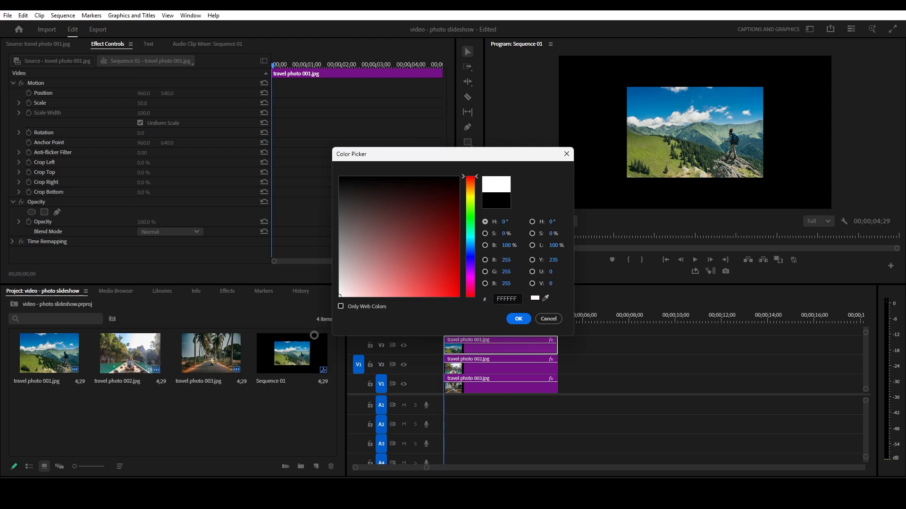
click(520, 320)
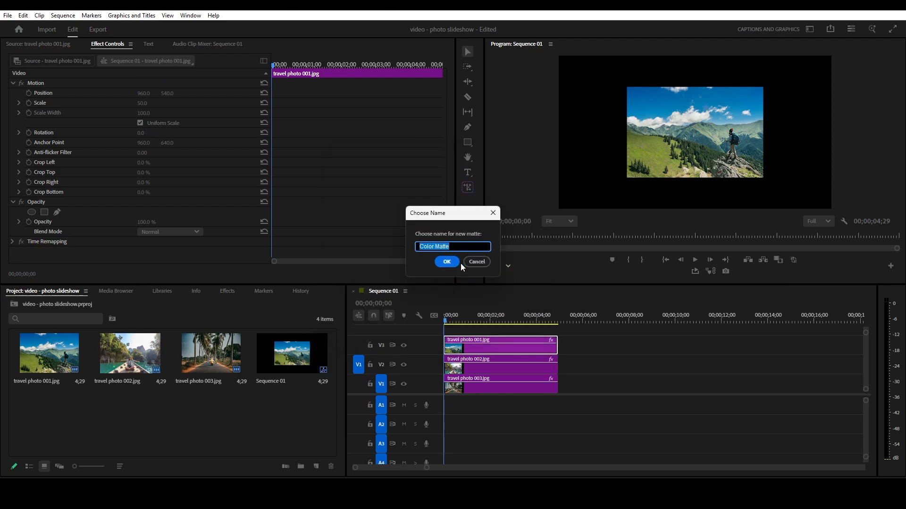
click(446, 261)
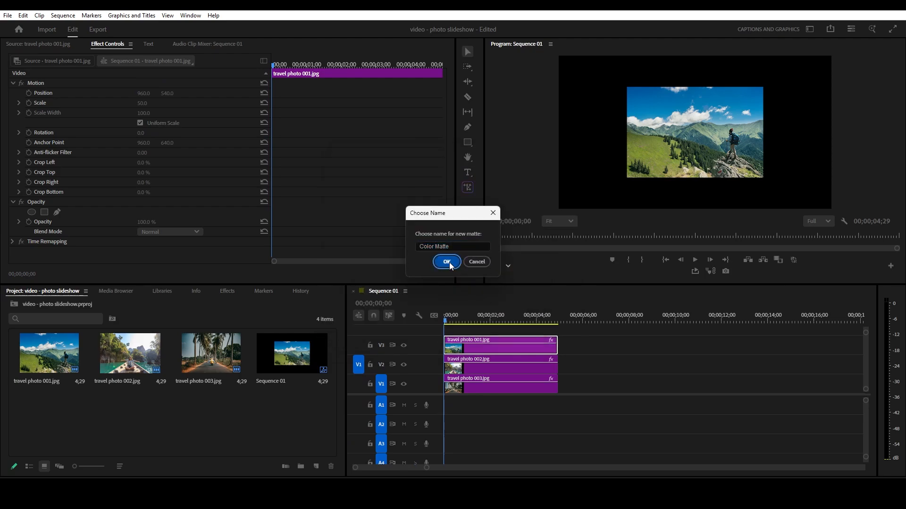
- Move all three photo clips up one track and place the white color matte on V1 at the sequence start
click(585, 386)
drag(503, 349, 503, 332)
click(270, 452)
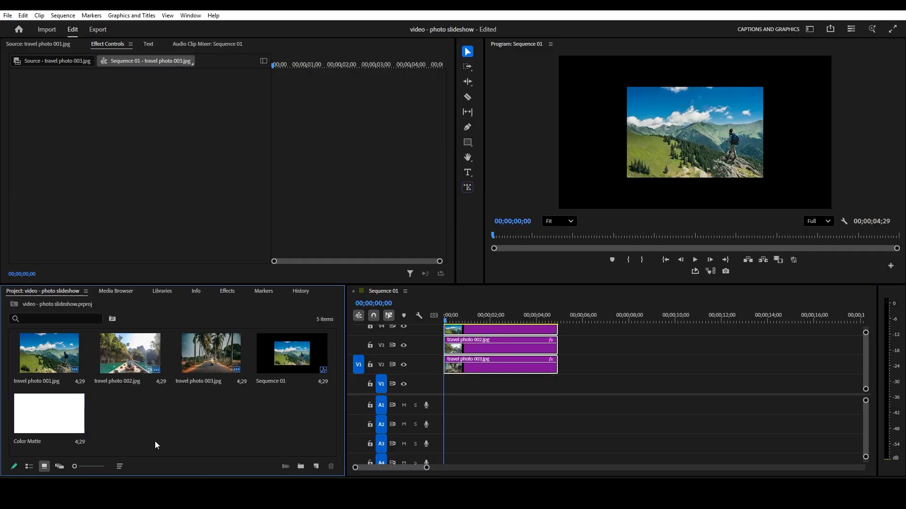
click(66, 413)
drag(47, 423, 450, 386)
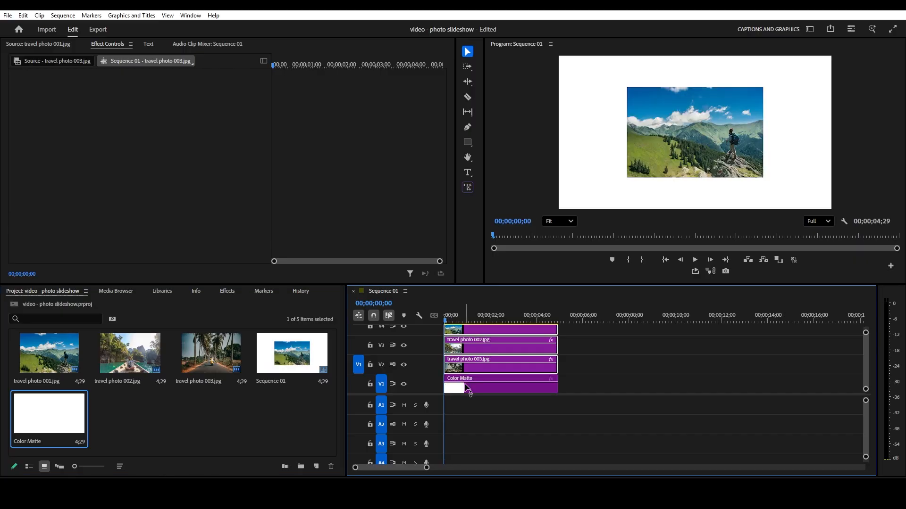
click(607, 375)
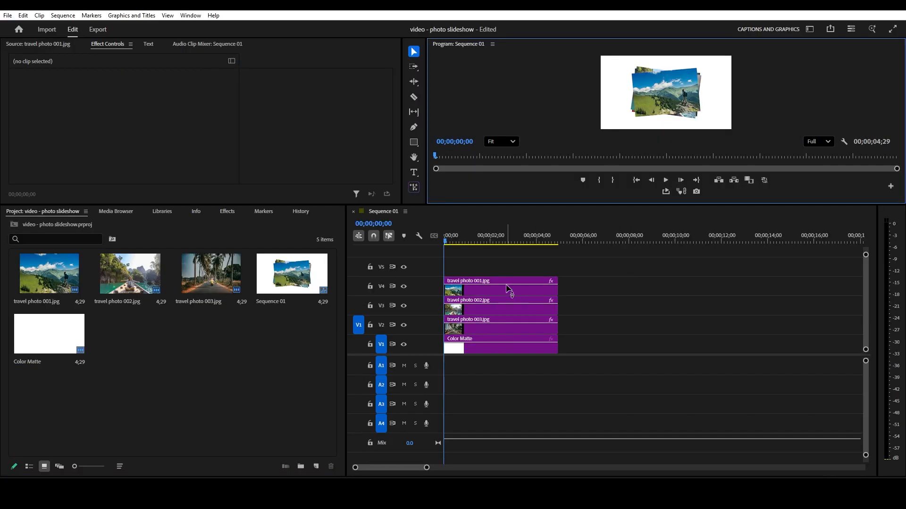
click(603, 314)
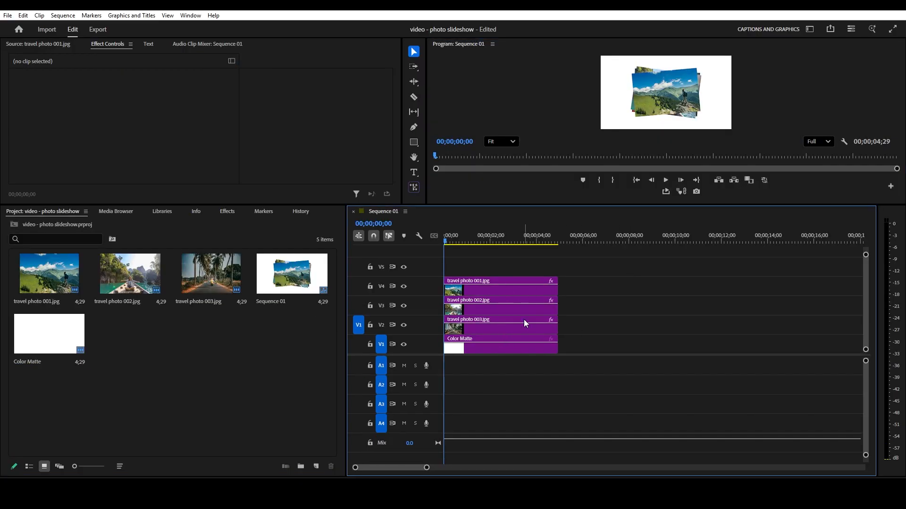
click(499, 332)
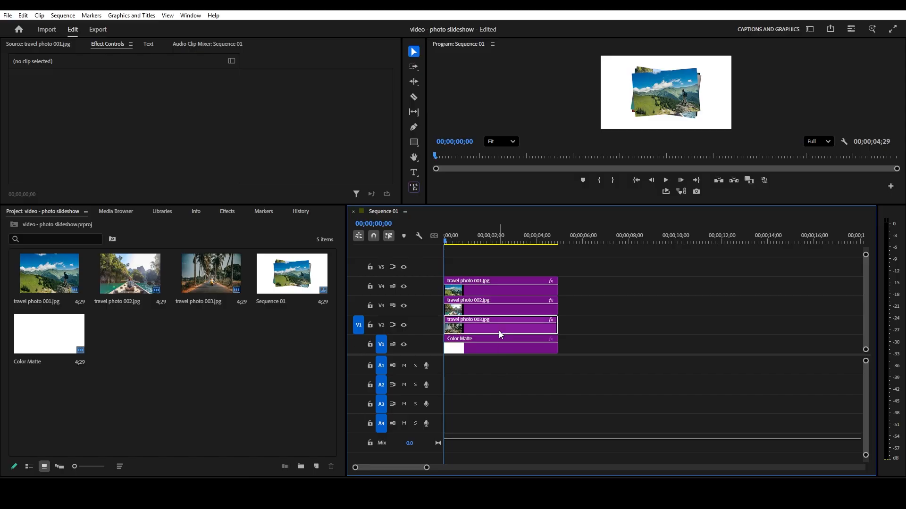
click(489, 288)
click(467, 254)
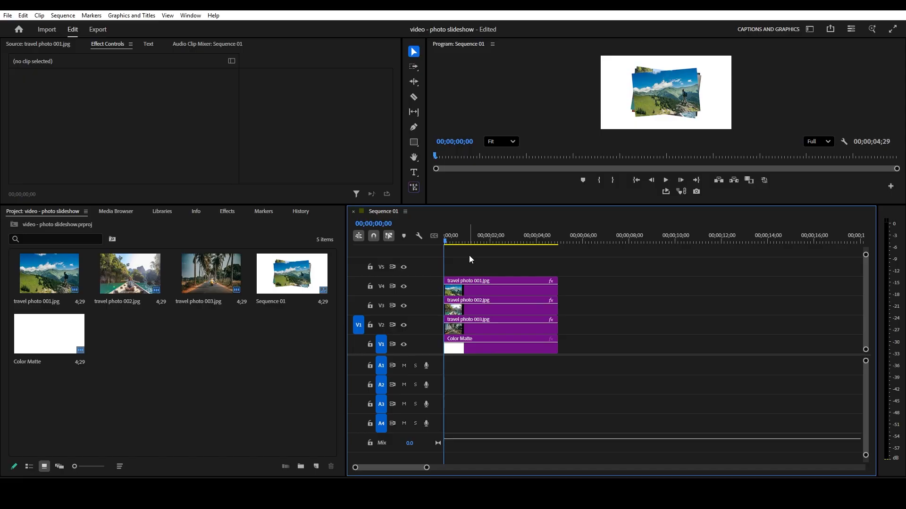
key(space)
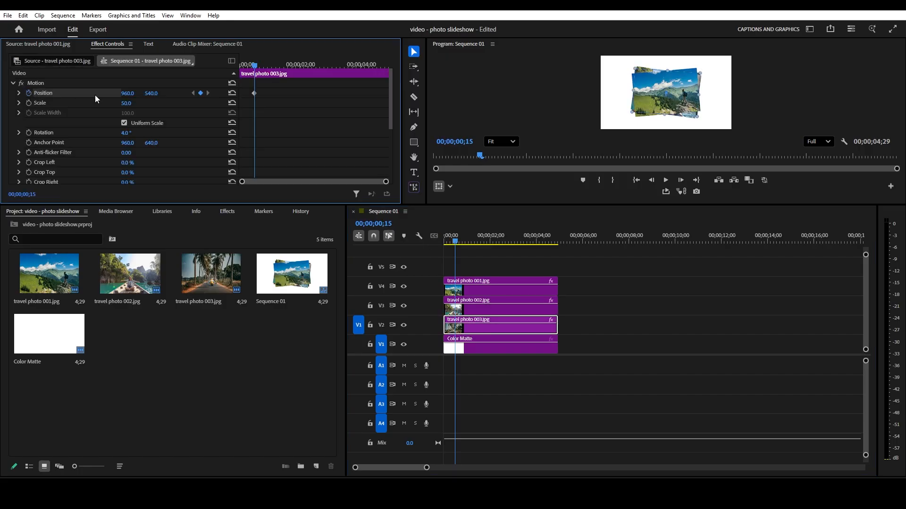
- Move the travel photo 003 clip's position keyframe to the clip start and set its horizontal position to 2000 at 00;00;00;15
drag(253, 93, 241, 93)
click(128, 94)
text(2000)
key(Return)
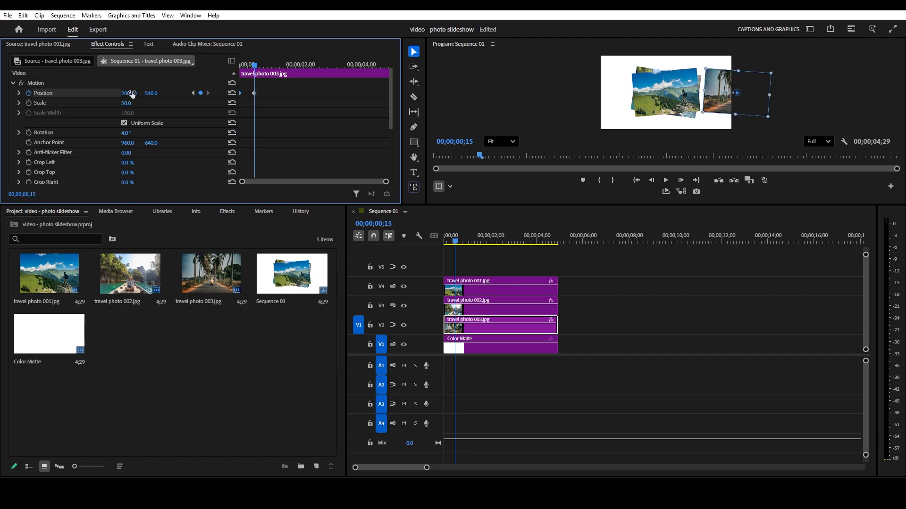
- Keyframe the travel photo 003 clip's rotation at 0° at 00;00;00;15 and 4° at the clip start
click(124, 134)
text(0)
key(Return)
click(29, 135)
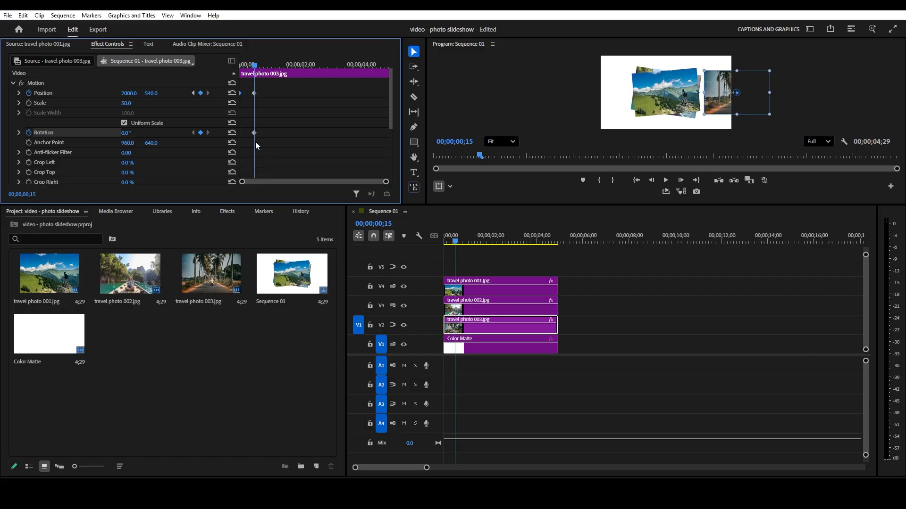
drag(254, 69, 240, 69)
click(126, 133)
text(4)
key(Return)
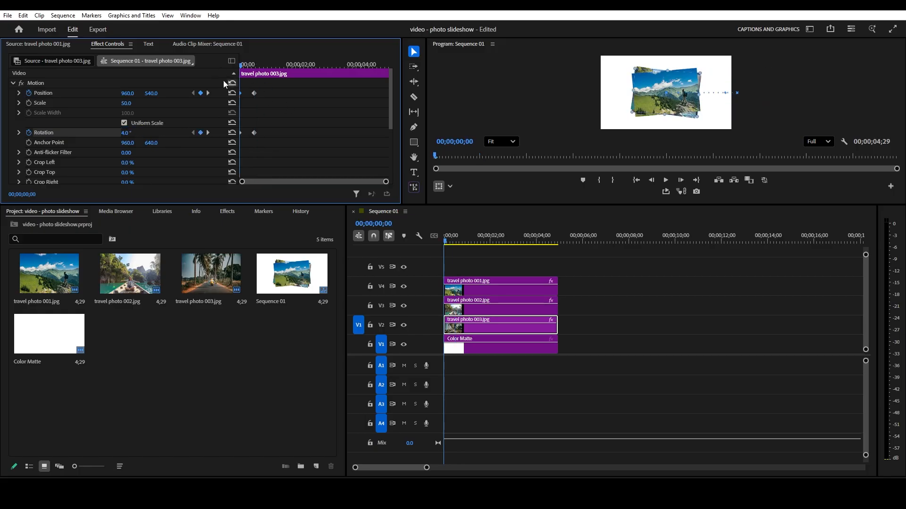
- Split the travel photo 003 clip at its second keyframe, 00;00;00;15, and move the part after the cut up to track V5
drag(242, 67, 258, 78)
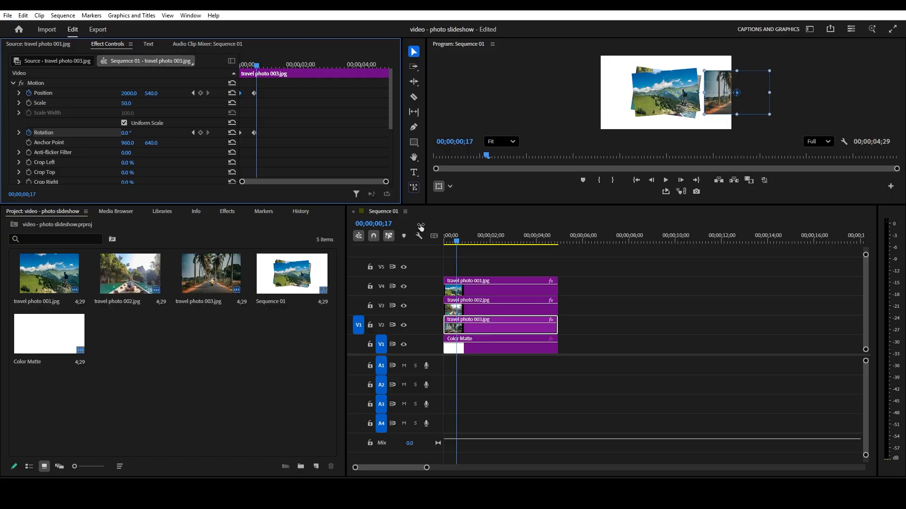
click(457, 243)
mouse_move(456, 240)
mouse_down()
mouse_move(444, 243)
mouse_move(456, 244)
mouse_up()
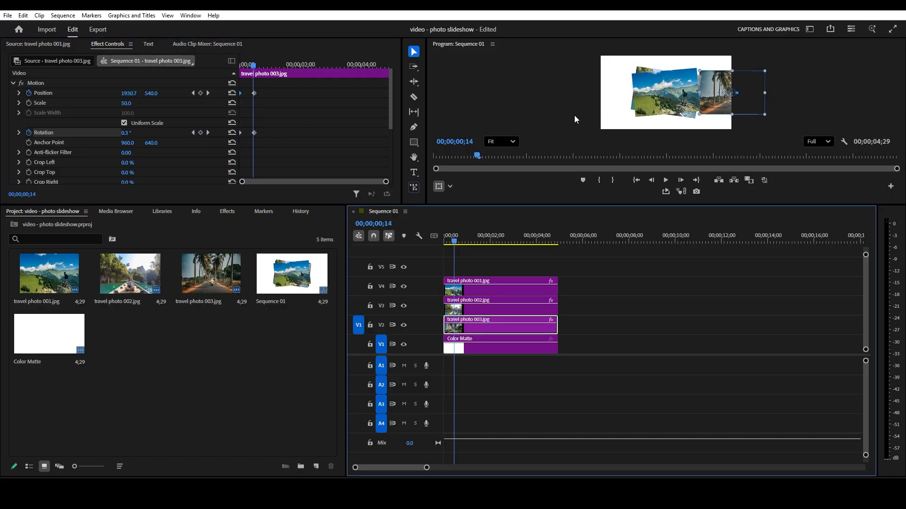
click(255, 67)
drag(254, 66, 252, 66)
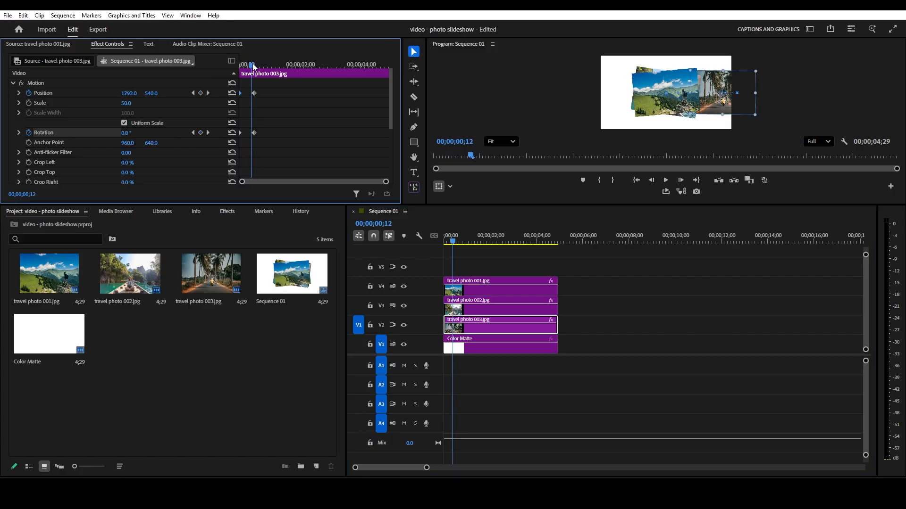
click(208, 93)
key(c)
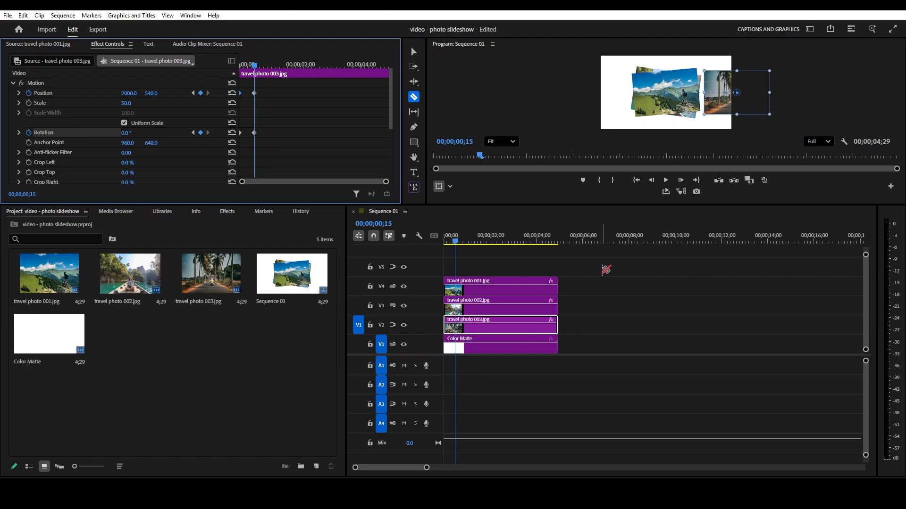
click(455, 329)
key(v)
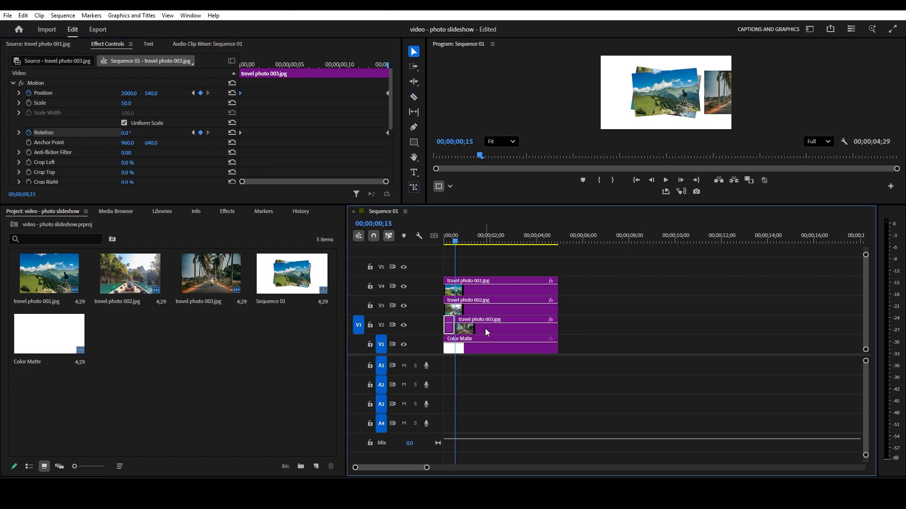
click(490, 328)
drag(494, 327, 494, 270)
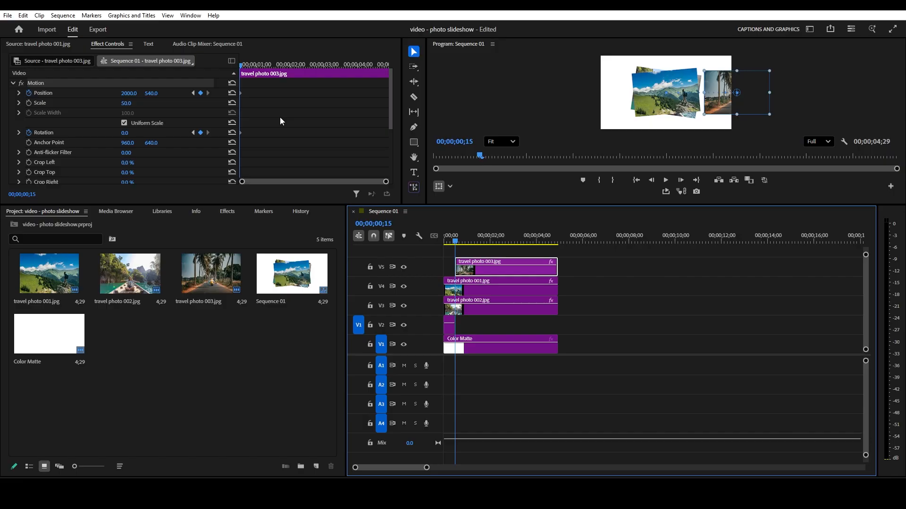
- At 00;00;01;00, set the V5 travel photo 003 clip's horizontal position to 960 and its rotation to -4°
key(shift+Right)
key(shift+Right)
key(shift+Right)
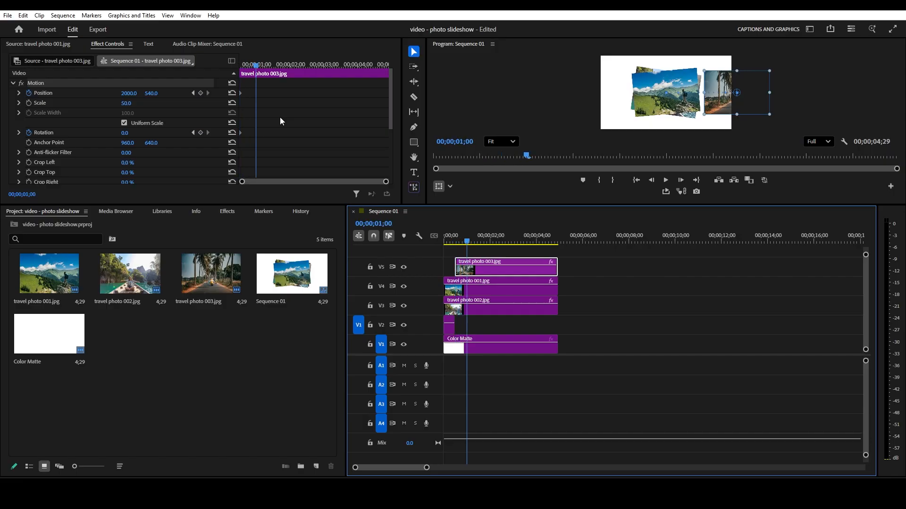
click(131, 94)
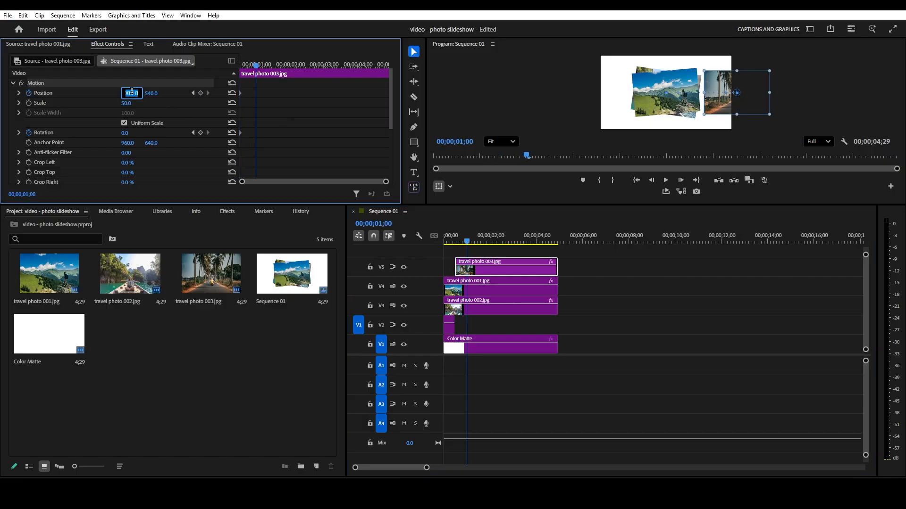
text(960)
key(Return)
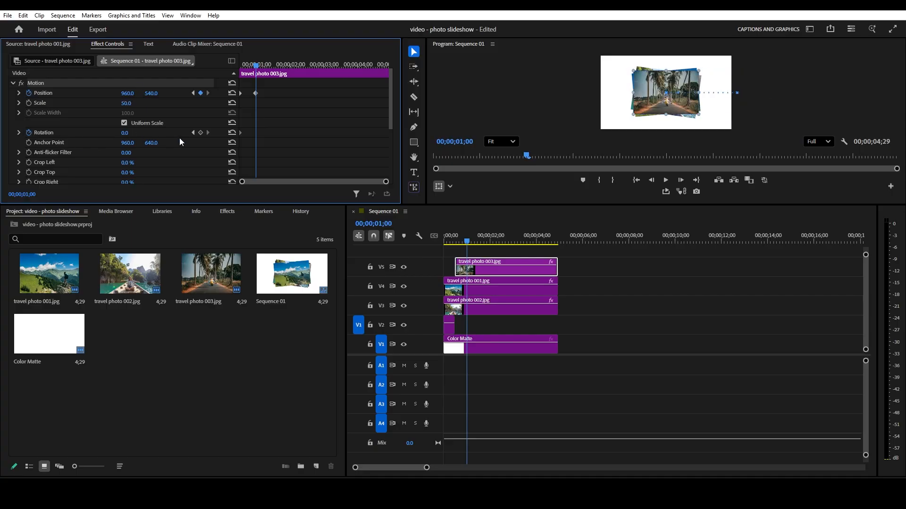
click(130, 133)
text(-4)
key(Return)
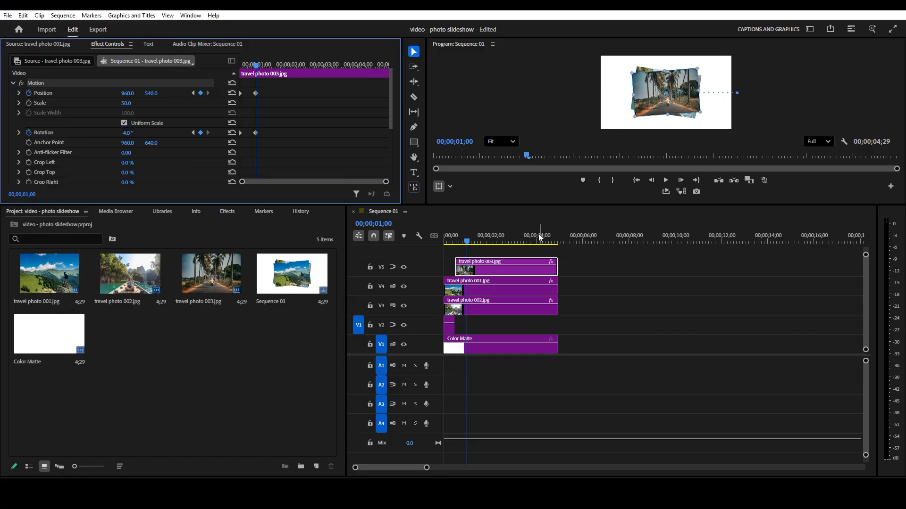
- Play back the sequence from the start to check travel photo 003 sliding out and returning on top
click(456, 242)
mouse_move(457, 243)
mouse_down()
mouse_move(435, 241)
mouse_move(467, 239)
mouse_move(441, 242)
mouse_up()
key(space)
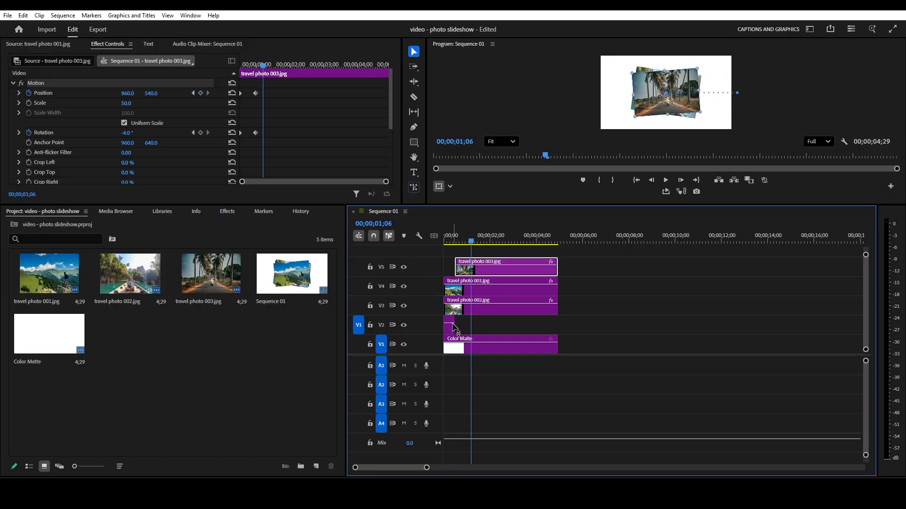
- Apply Ease In and Ease Out temporal interpolation to the position and rotation keyframes of the short travel photo 003 clip on V2
mouse_move(453, 242)
mouse_down()
mouse_move(440, 242)
mouse_move(465, 247)
mouse_up()
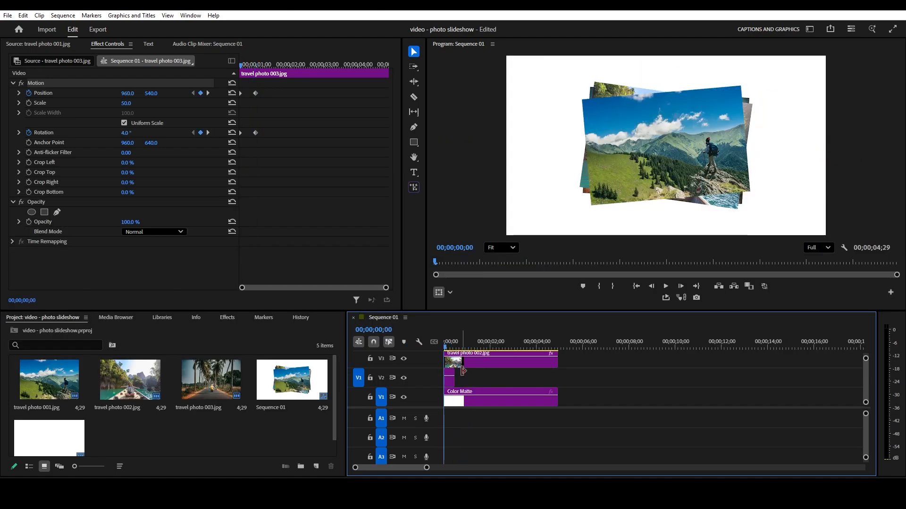
drag(471, 311, 470, 265)
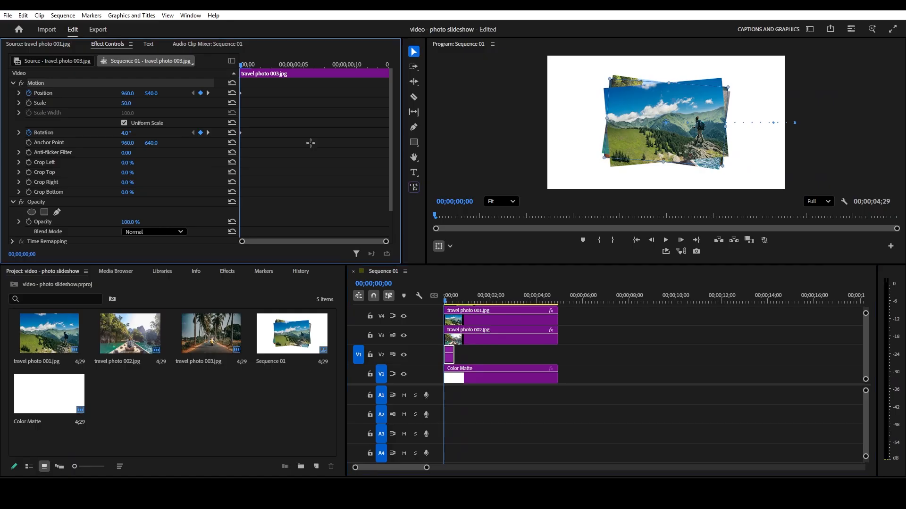
key(grave)
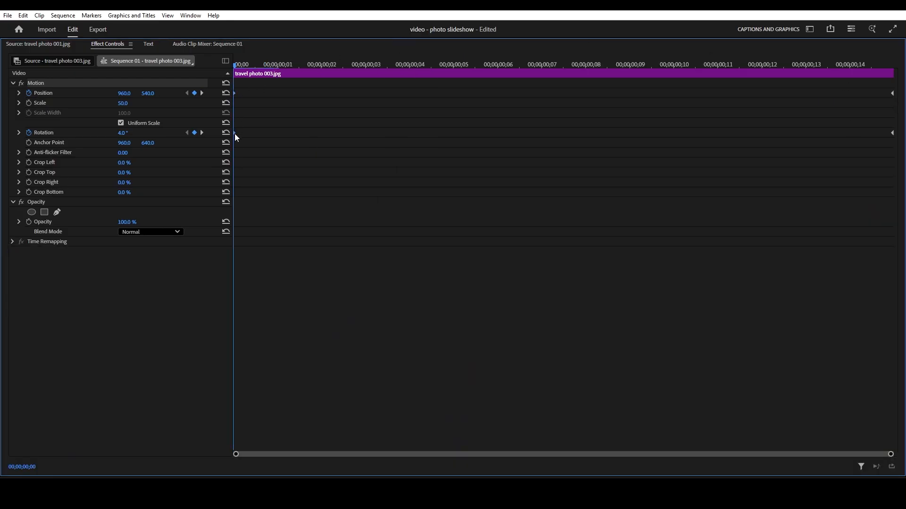
right_click(893, 138)
mouse_move(844, 214)
click(758, 281)
right_click(892, 97)
right_click(891, 133)
mouse_move(860, 218)
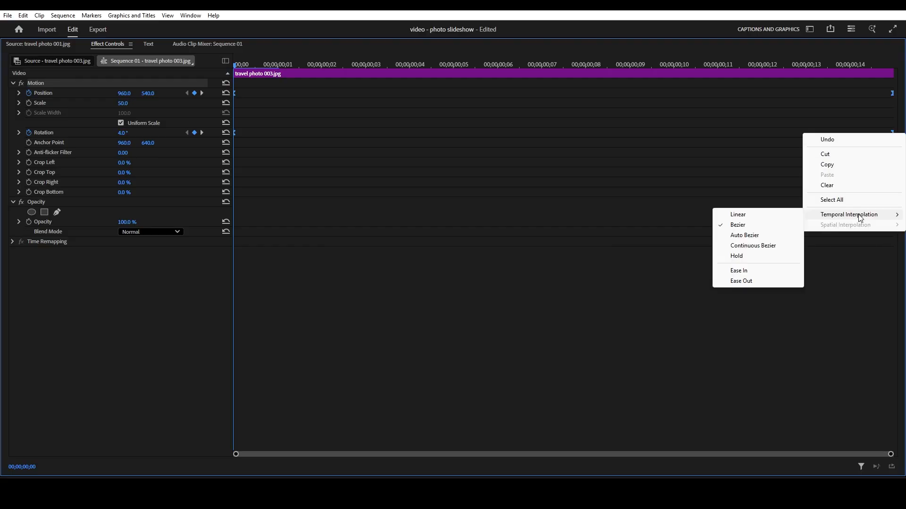
click(750, 282)
- Examine the position velocity graph of the short V2 clip and play back the eased movement
click(20, 93)
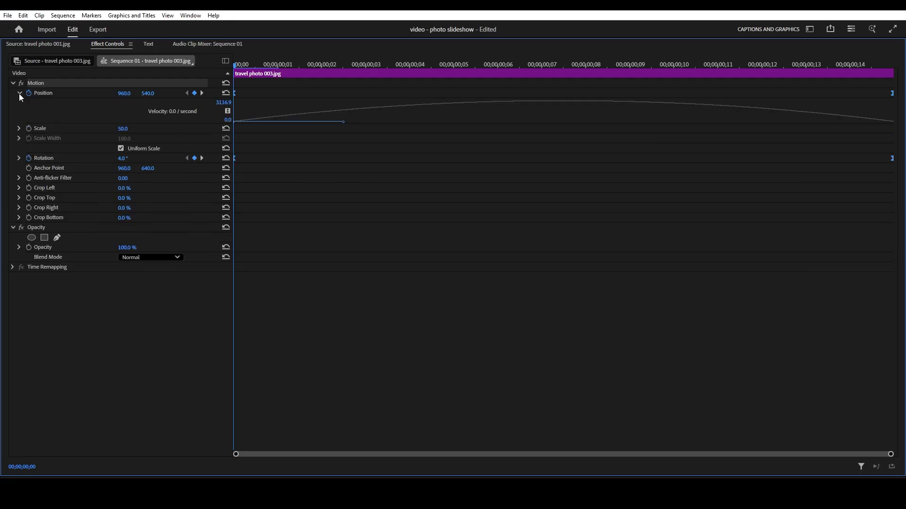
click(157, 161)
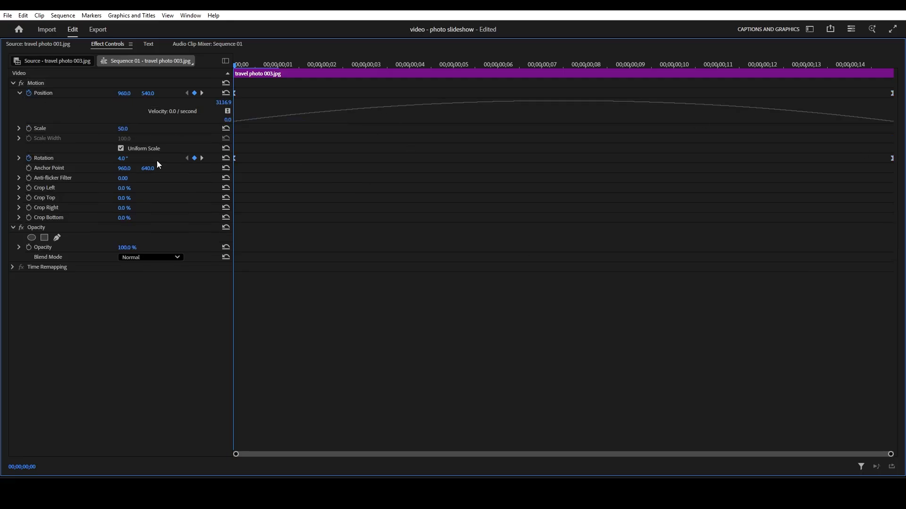
click(19, 93)
click(13, 83)
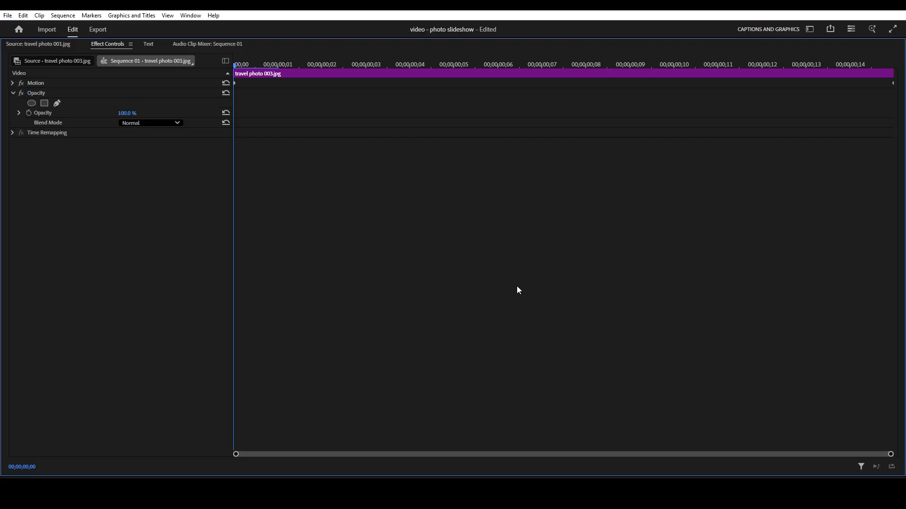
key(grave)
key(space)
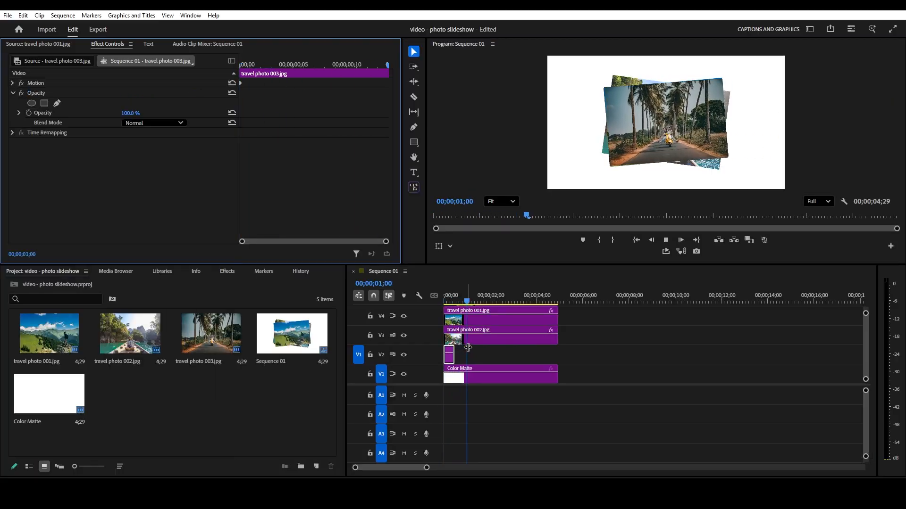
- Apply Ease Out and Ease In temporal interpolation to all position and rotation keyframes of the travel photo 003 clip on V5
scroll(395, 340, up, 3)
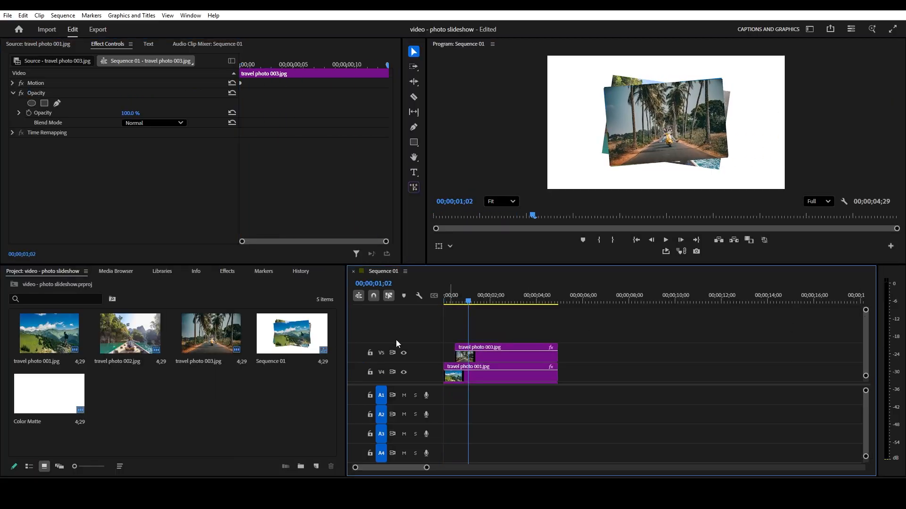
click(487, 357)
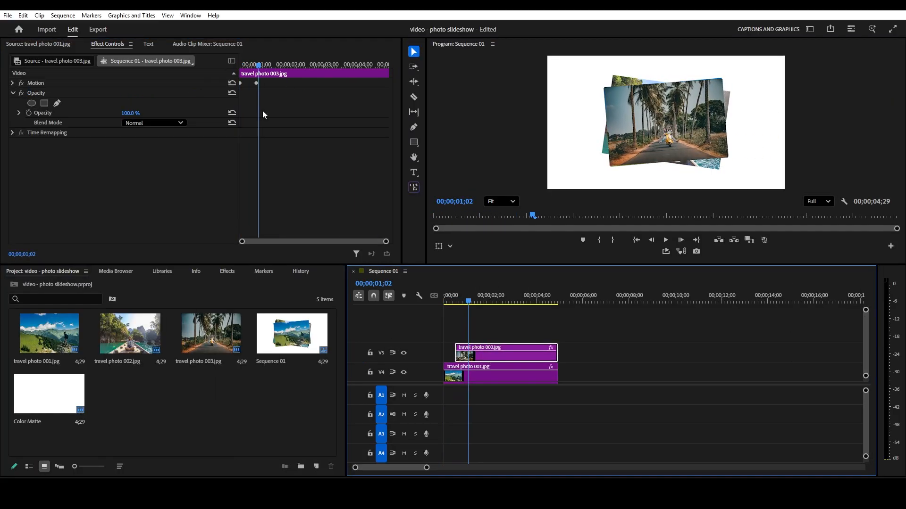
click(19, 83)
click(13, 83)
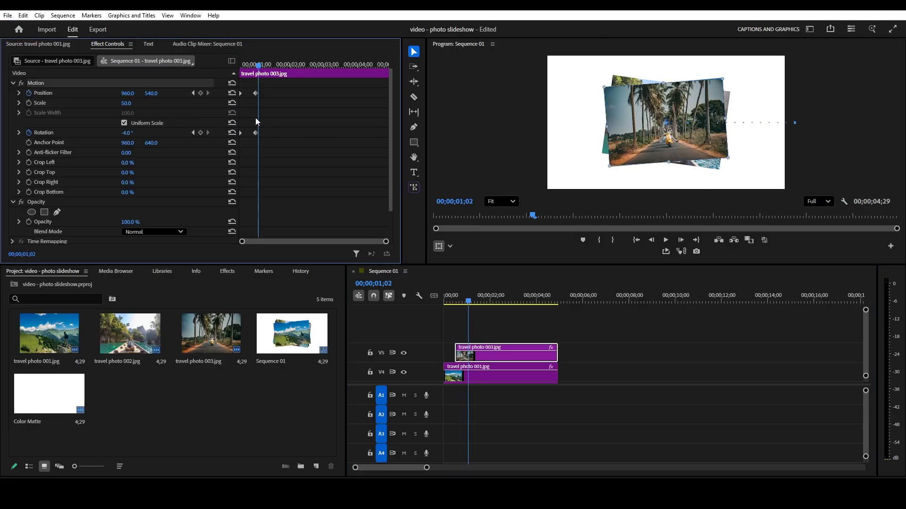
drag(240, 135, 269, 86)
right_click(256, 121)
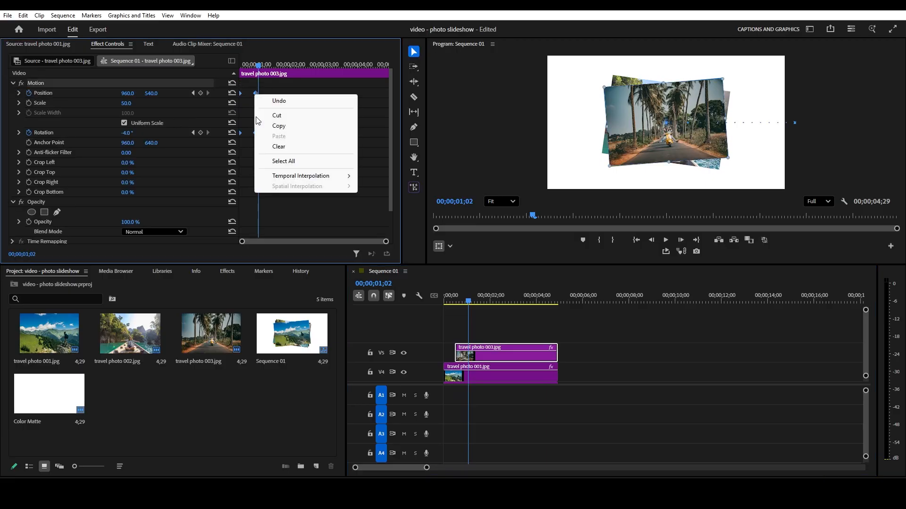
mouse_move(284, 178)
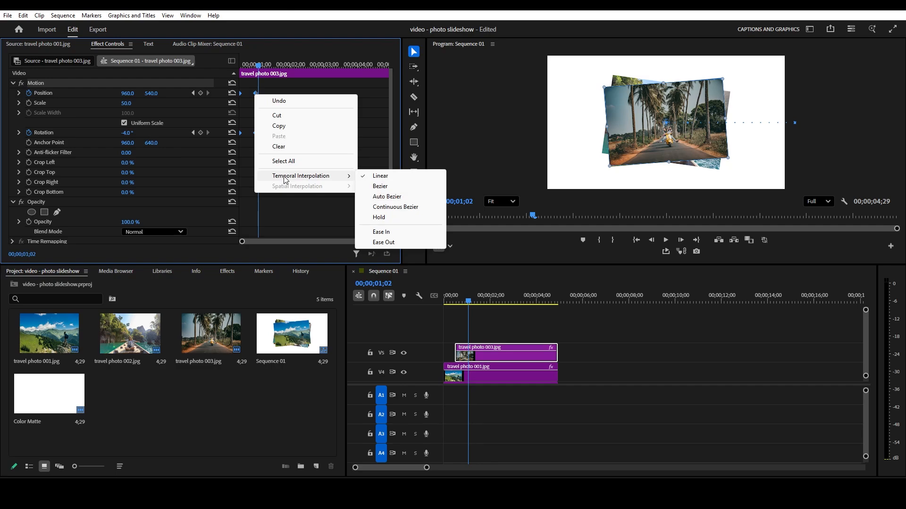
click(394, 243)
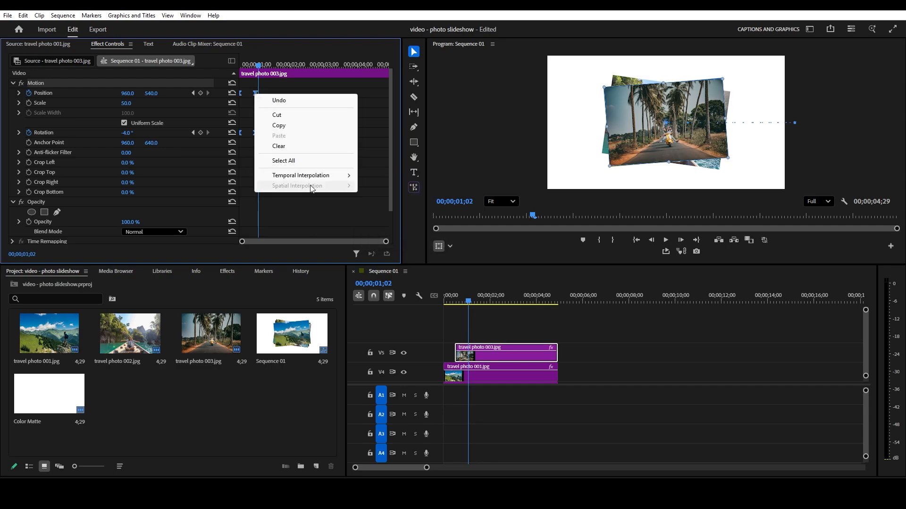
mouse_move(307, 175)
click(381, 231)
- Review the eased travel photo 003 animation from the sequence start through its slide back onto the stack
drag(468, 301, 417, 309)
key(space)
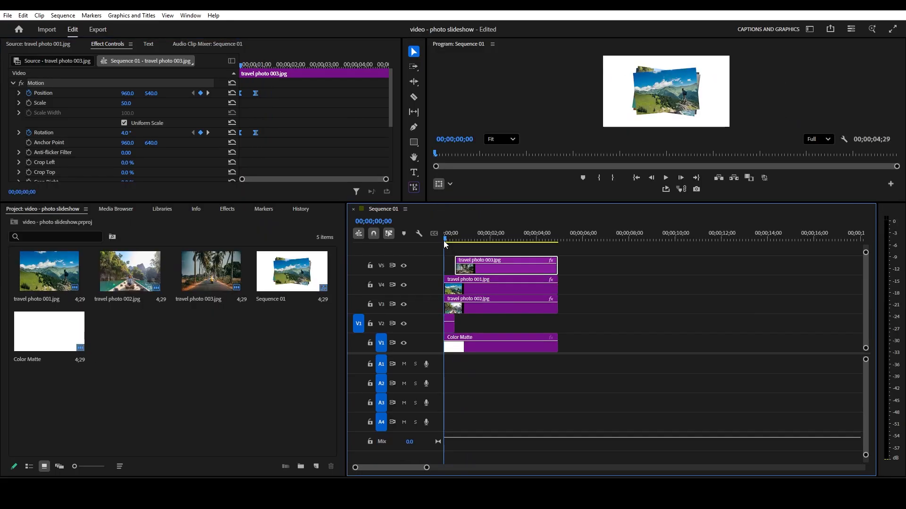
click(486, 308)
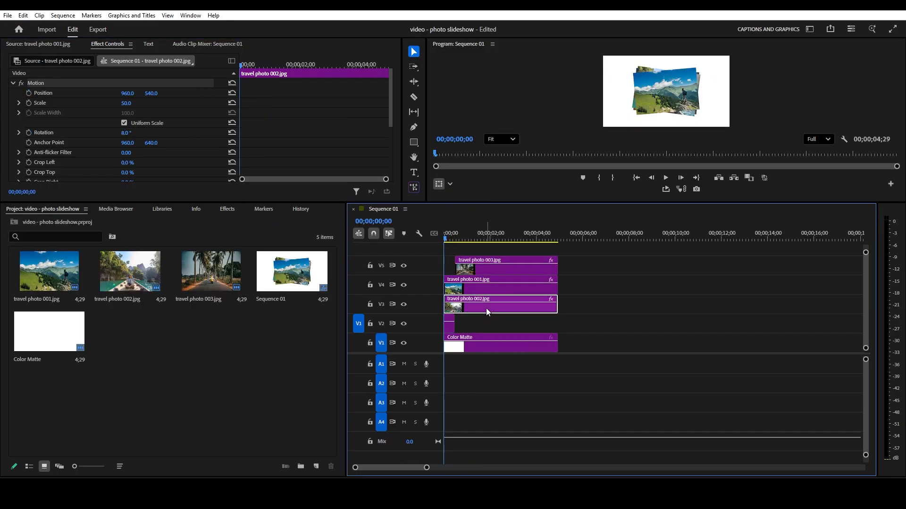
drag(445, 239, 460, 238)
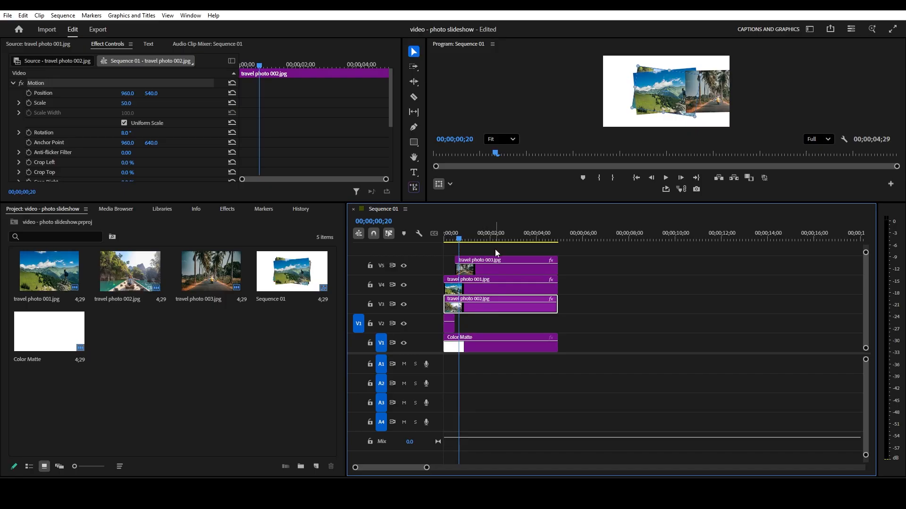
drag(462, 245, 457, 243)
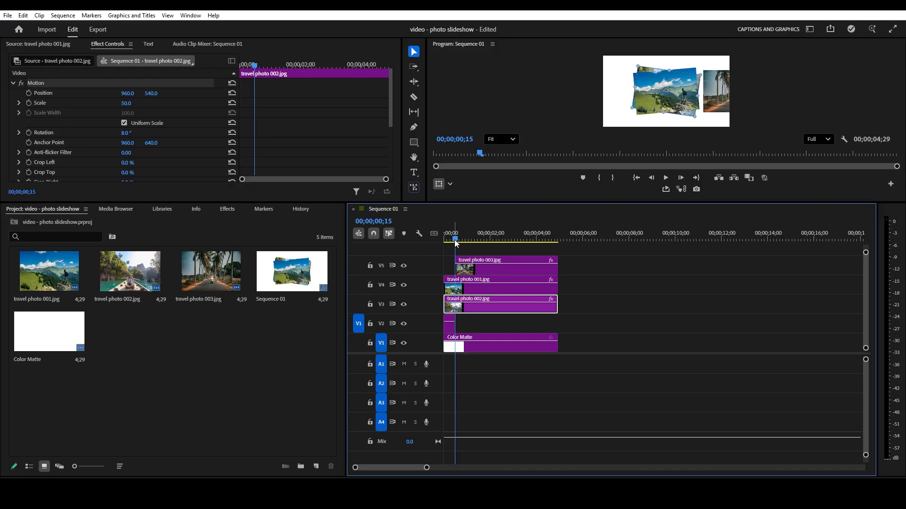
- Add a position keyframe to the travel photo 002 clip at travel photo 003's last keyframe, 00;00;01;00
drag(455, 240, 471, 242)
click(483, 267)
click(194, 94)
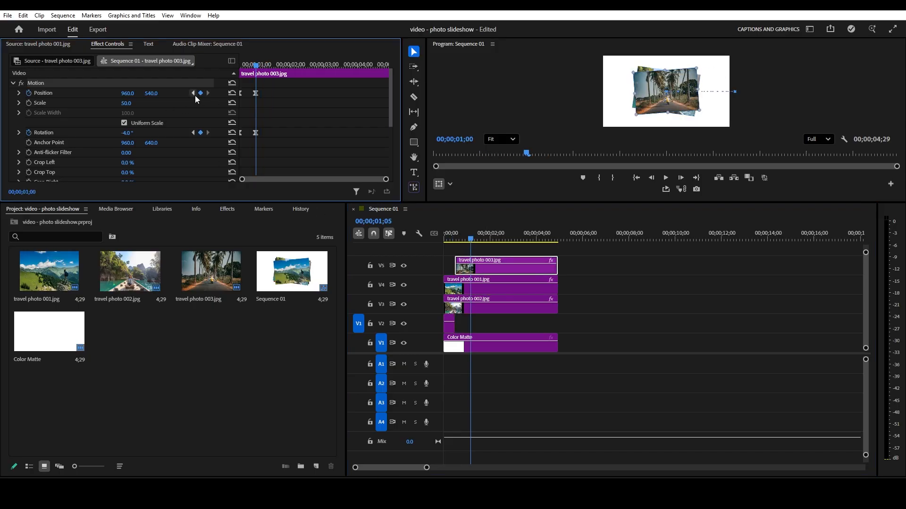
click(482, 301)
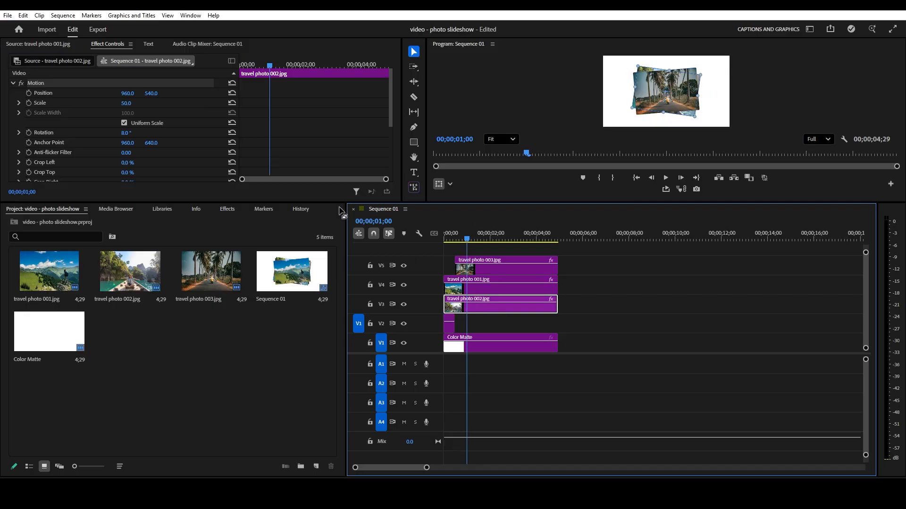
click(28, 93)
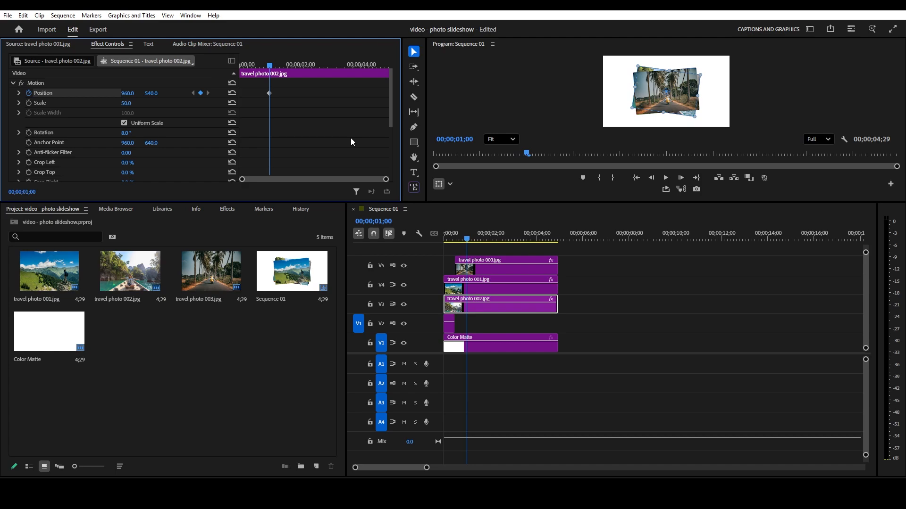
- Set the travel photo 002 clip's horizontal position to 2000 at 00;00;01;15
key(shift+Right)
key(shift+Right)
key(shift+Right)
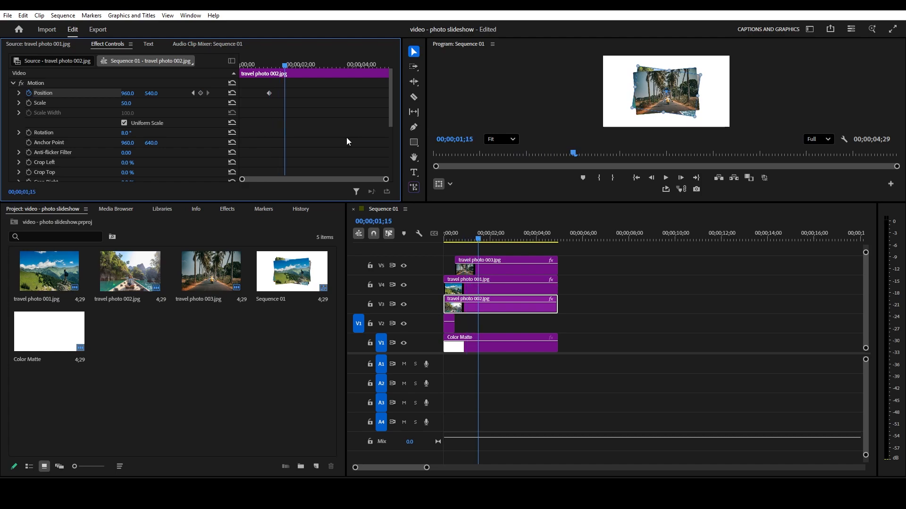
click(122, 93)
text(2000)
key(Return)
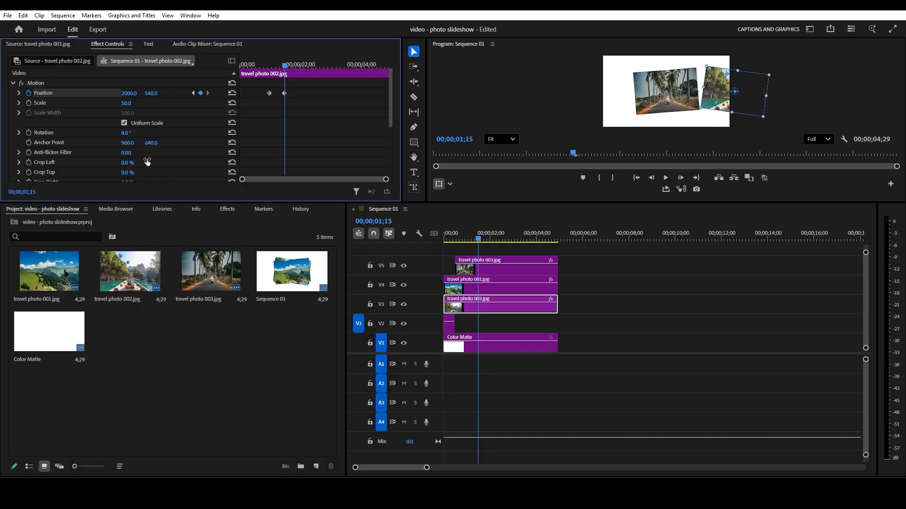
- Keyframe the travel photo 002 clip's rotation at 0° at 00;00;01;15 and 8° at 00;00;01;00
click(125, 133)
text(0)
key(Return)
click(30, 133)
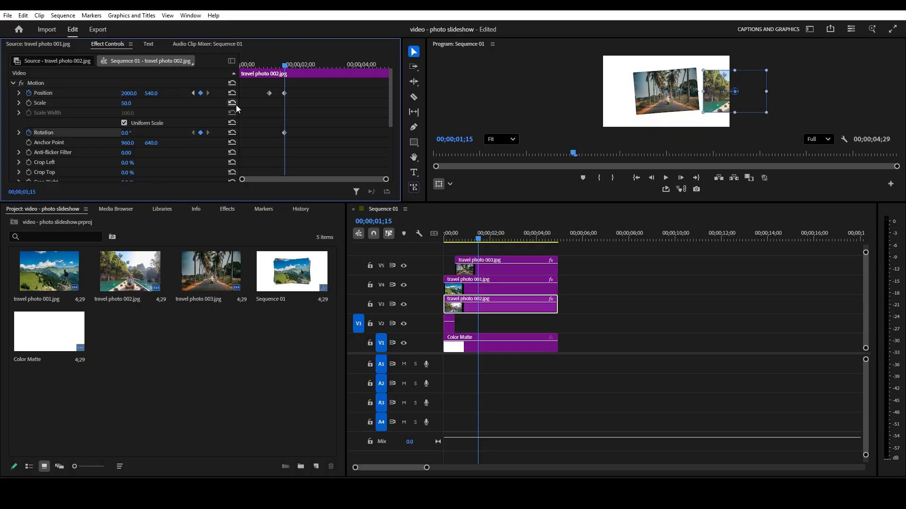
click(192, 93)
click(128, 132)
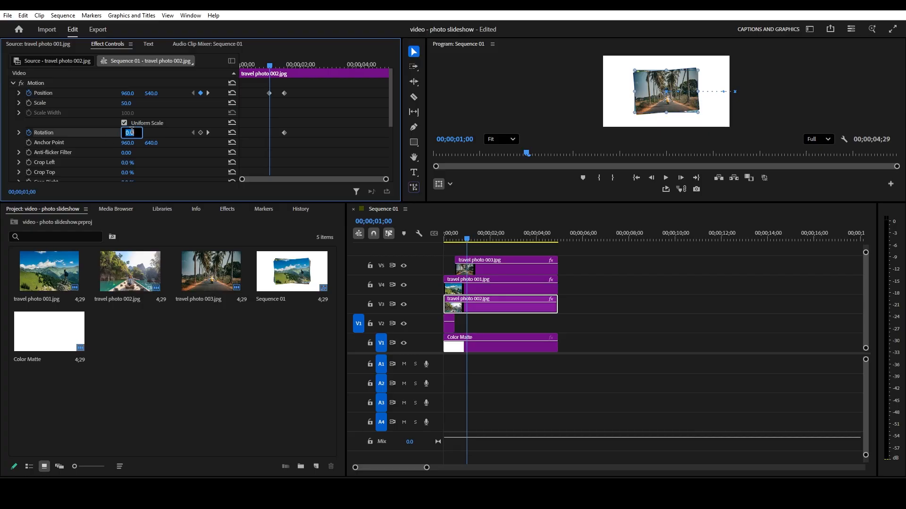
text(8)
key(Return)
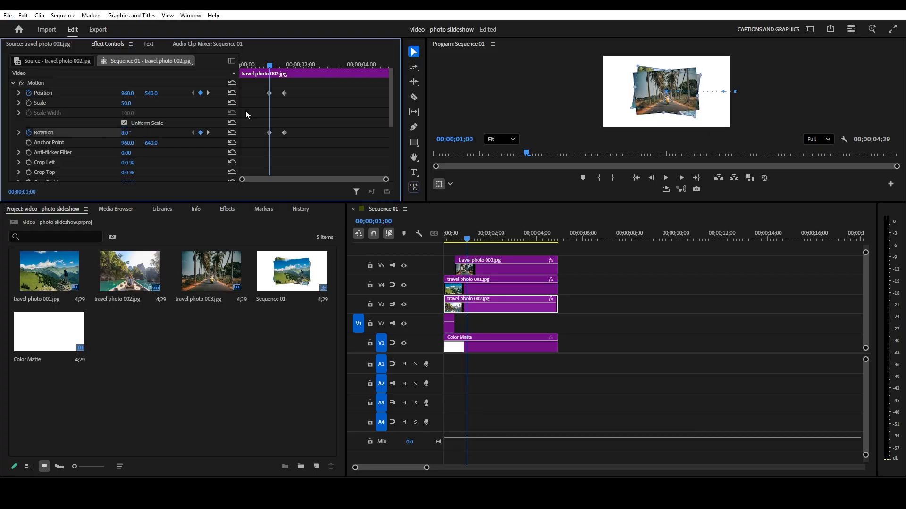
- Apply Ease In and Ease Out temporal interpolation to the travel photo 002 clip's position and rotation keyframes
drag(263, 153, 278, 87)
right_click(271, 96)
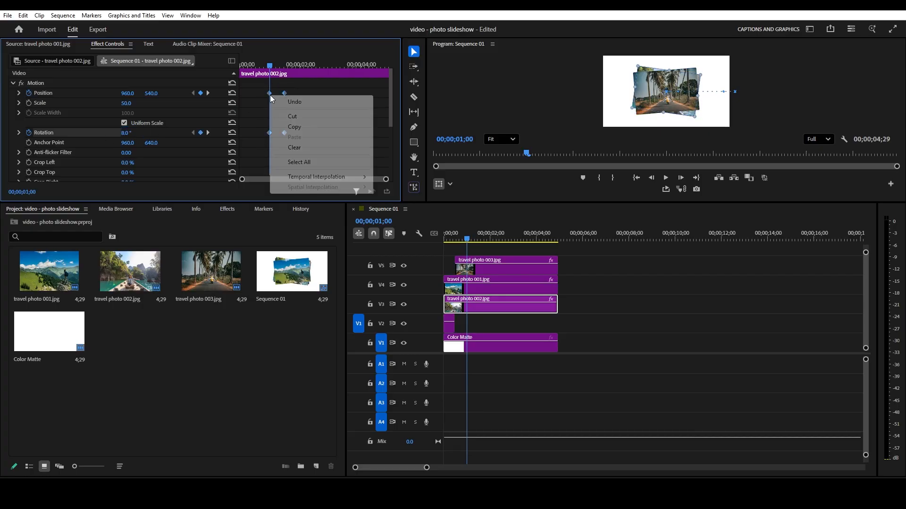
mouse_move(335, 180)
click(396, 234)
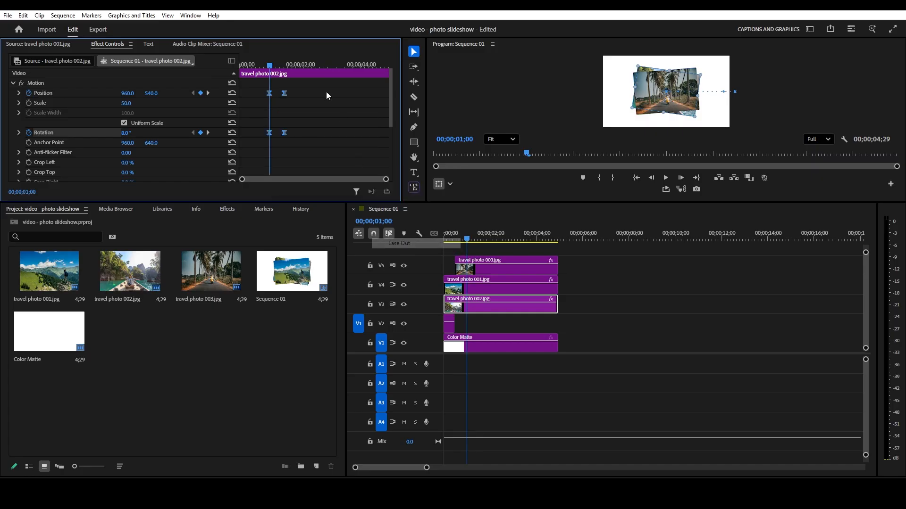
right_click(284, 94)
mouse_move(347, 175)
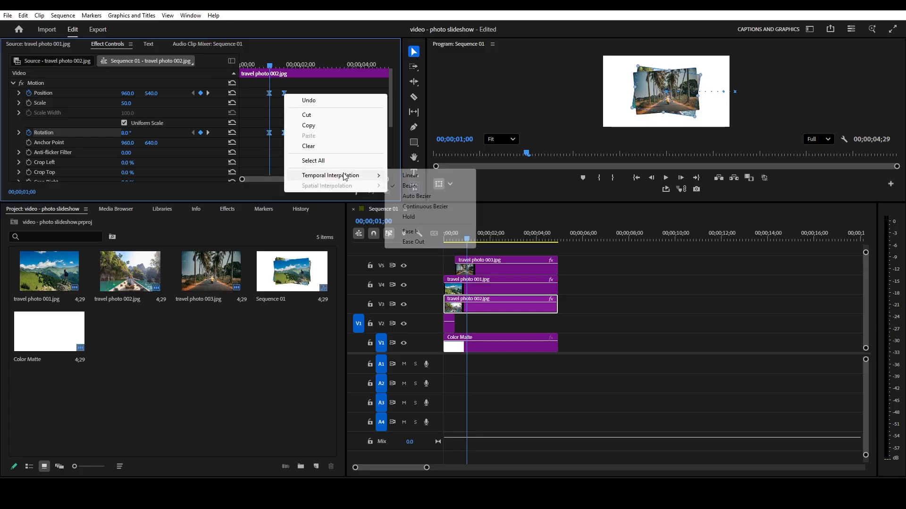
click(432, 233)
- Cut the travel photo 002 clip on V3 at 00;00;01;15 and move its second part up to track V6
mouse_move(468, 241)
mouse_down()
mouse_move(444, 239)
mouse_move(479, 247)
mouse_up()
click(193, 94)
key(c)
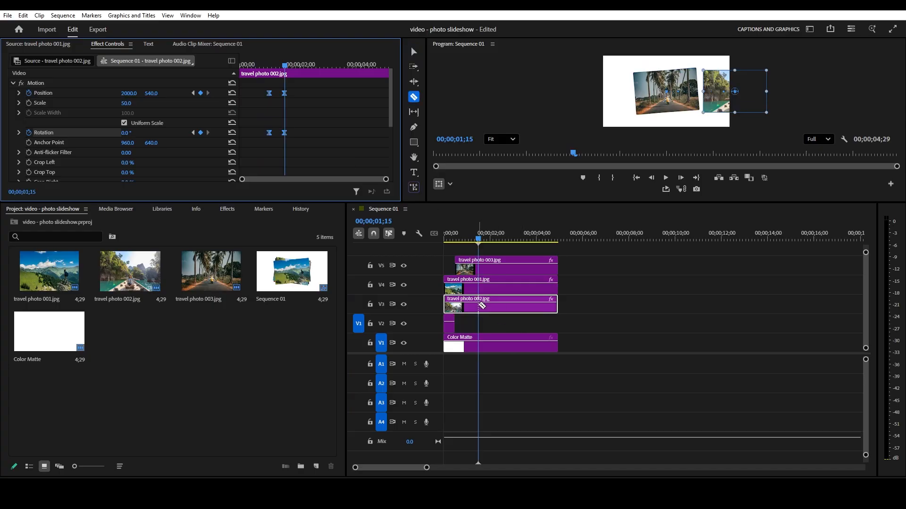
click(478, 305)
key(v)
click(511, 307)
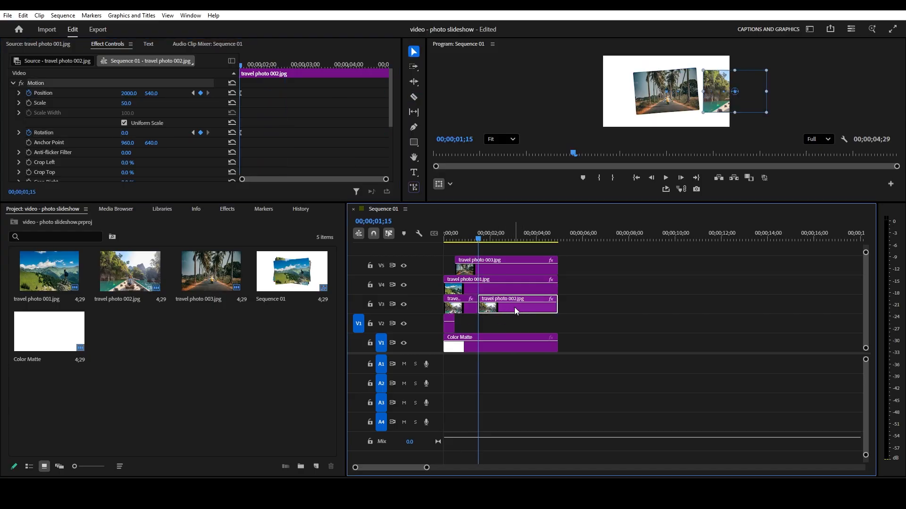
drag(514, 307, 511, 248)
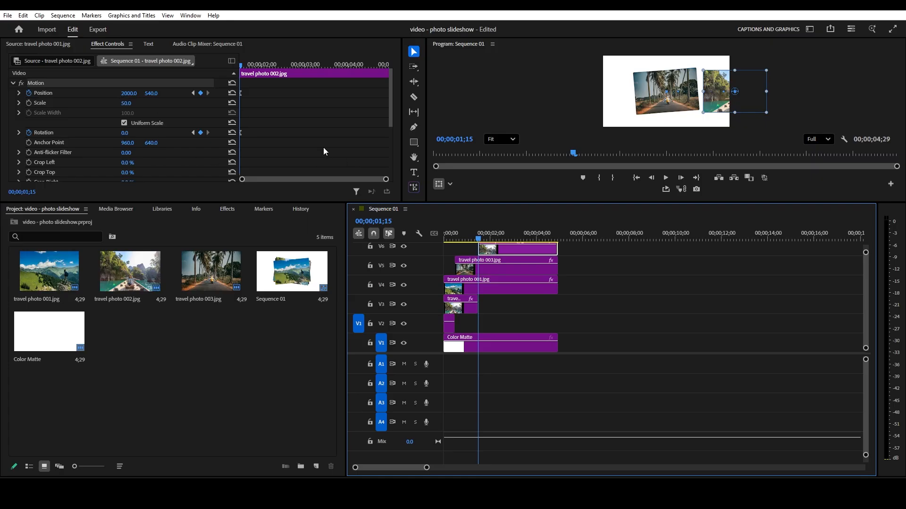
- Set the V6 travel photo 002 clip's horizontal position to 960 and rotation to -8° at 00;00;02;00
key(shift+Right)
key(shift+Right)
key(shift+Right)
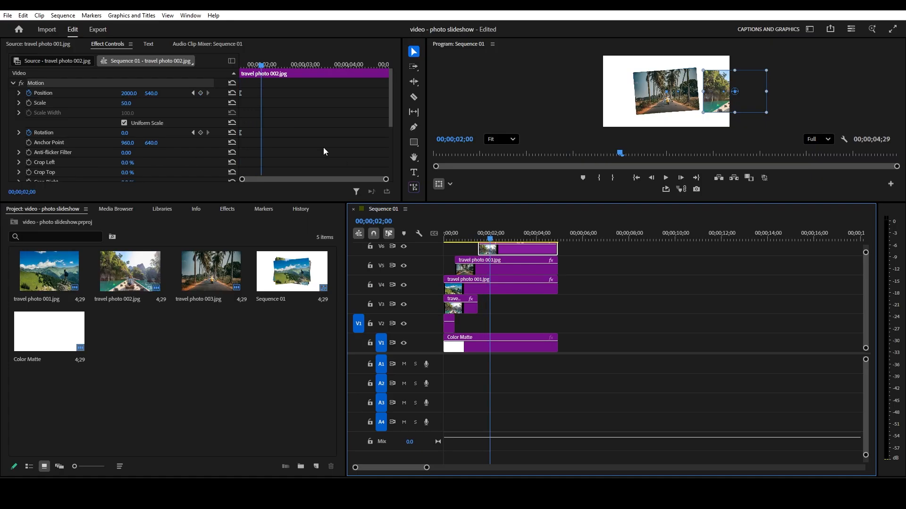
click(132, 93)
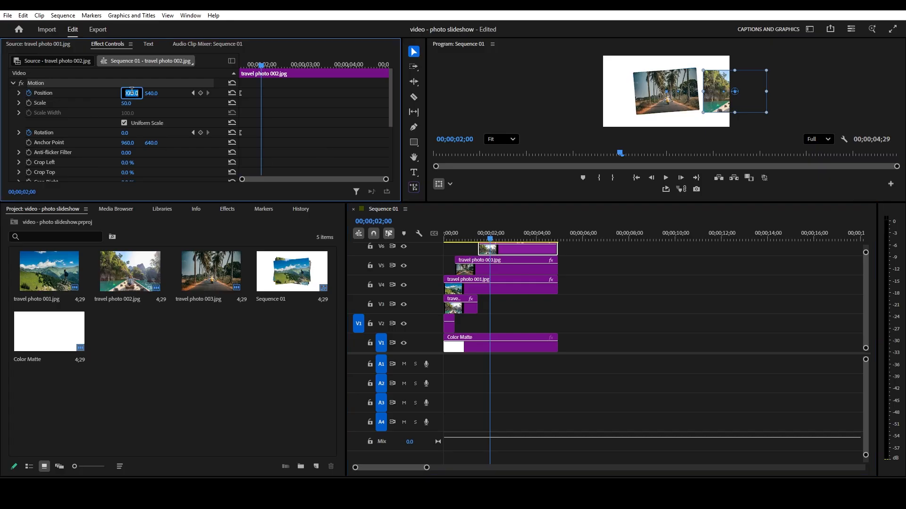
text(960)
key(Return)
click(130, 133)
text(-8)
key(Return)
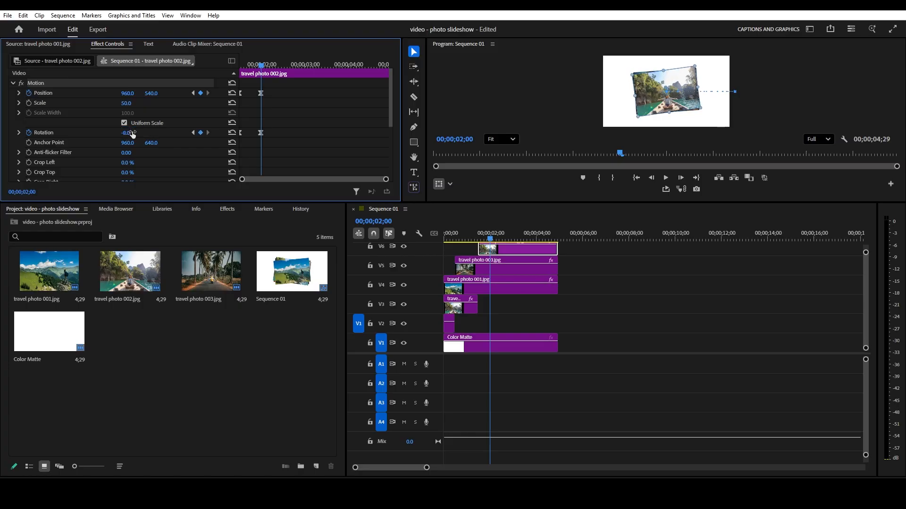
- Play the sequence from the start in the enlarged program preview to check the photo stack animation
drag(492, 236, 451, 242)
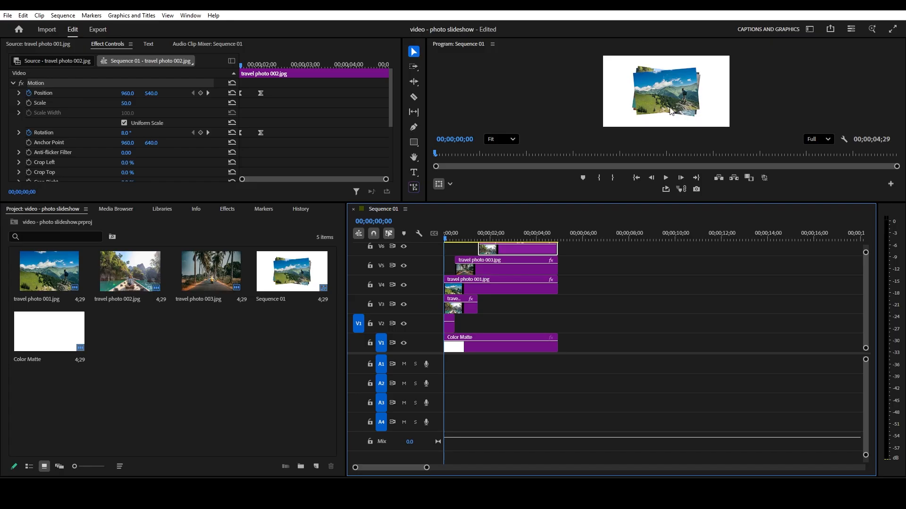
click(482, 69)
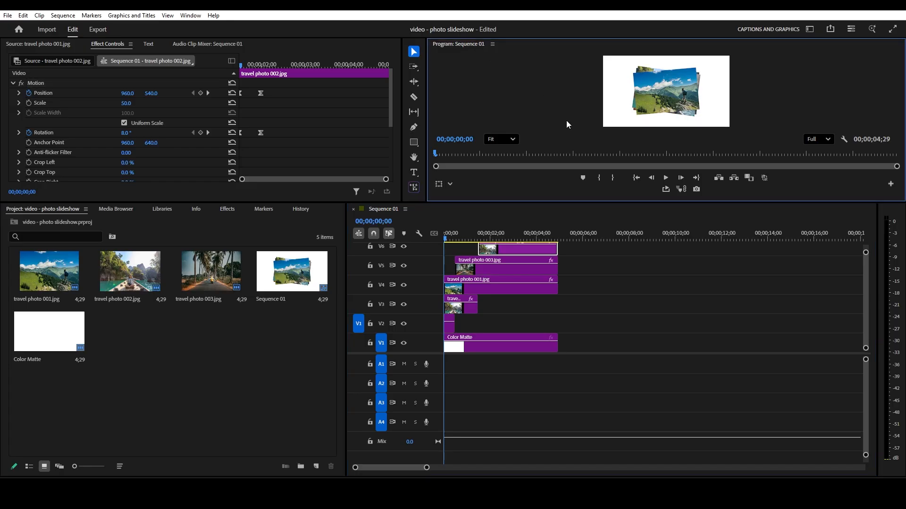
key(grave)
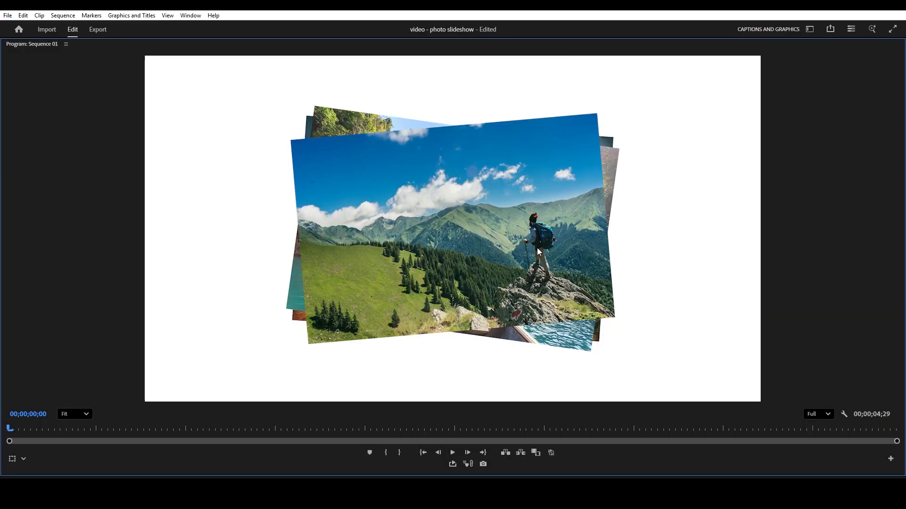
key(space)
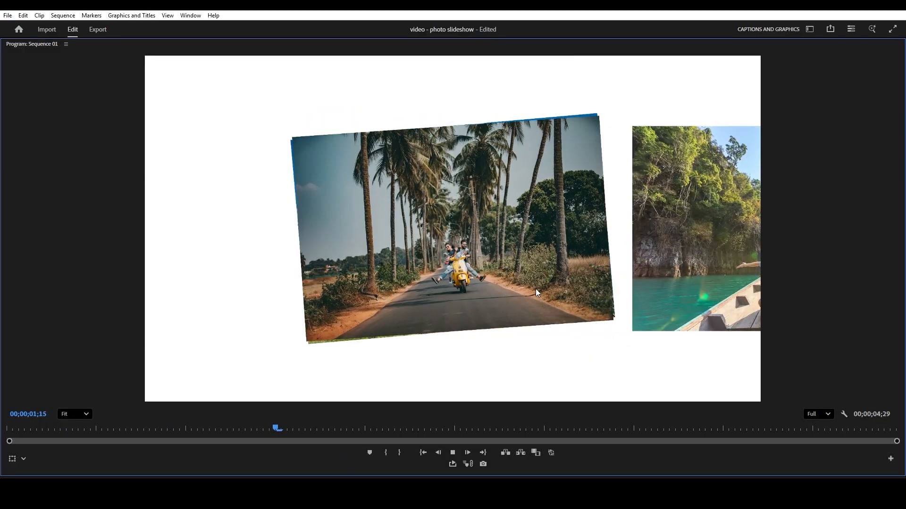
key(space)
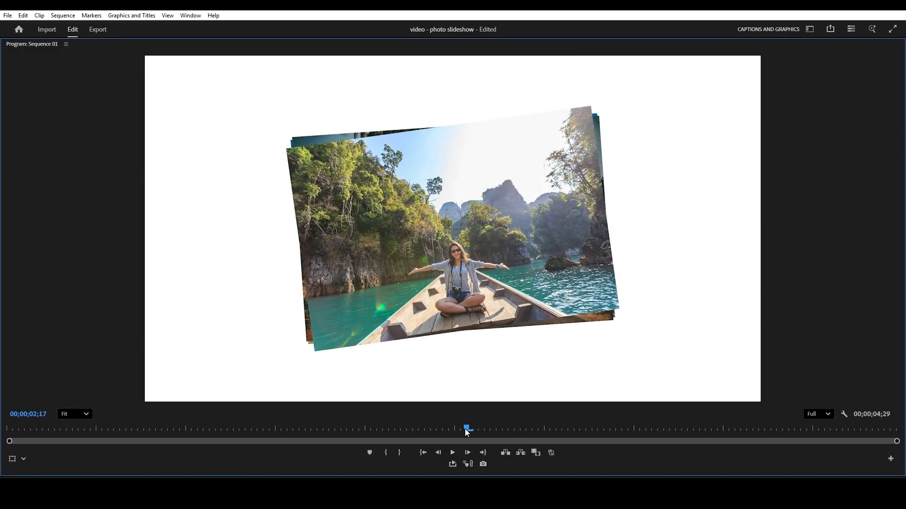
drag(465, 429, 79, 418)
key(space)
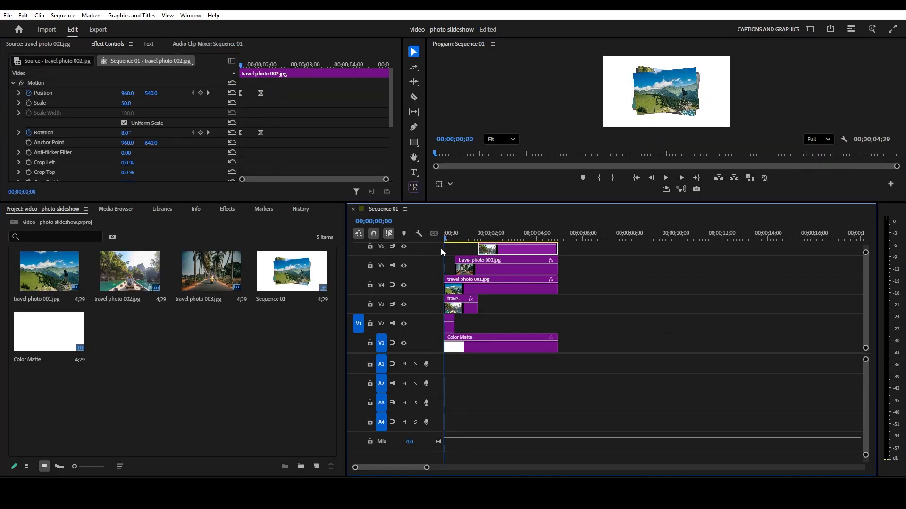
- Add position and rotation keyframes to the V4 travel photo 001 clip at travel photo 002's last keyframe, 00;00;02;00
click(499, 290)
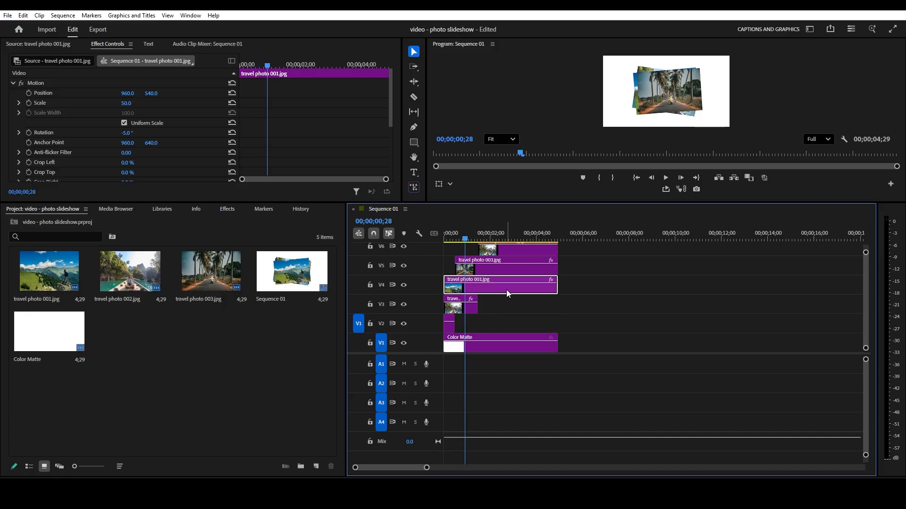
drag(465, 240, 494, 244)
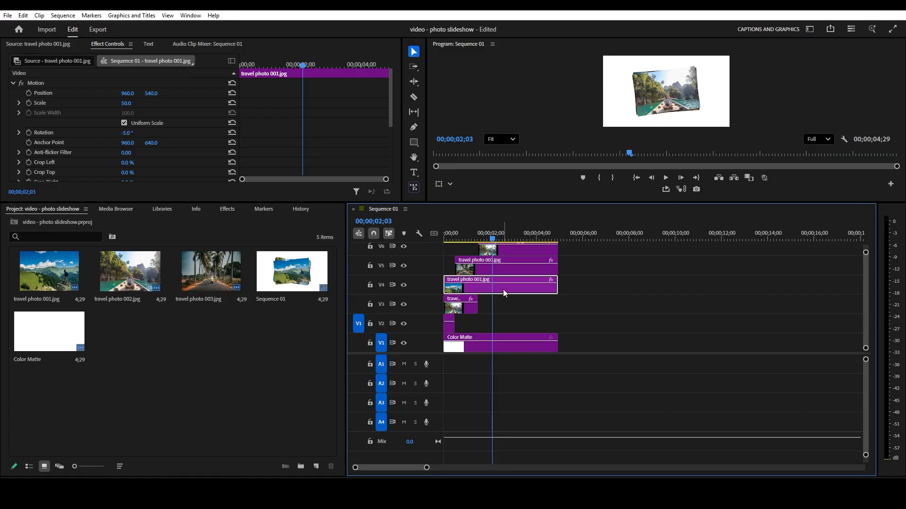
click(505, 350)
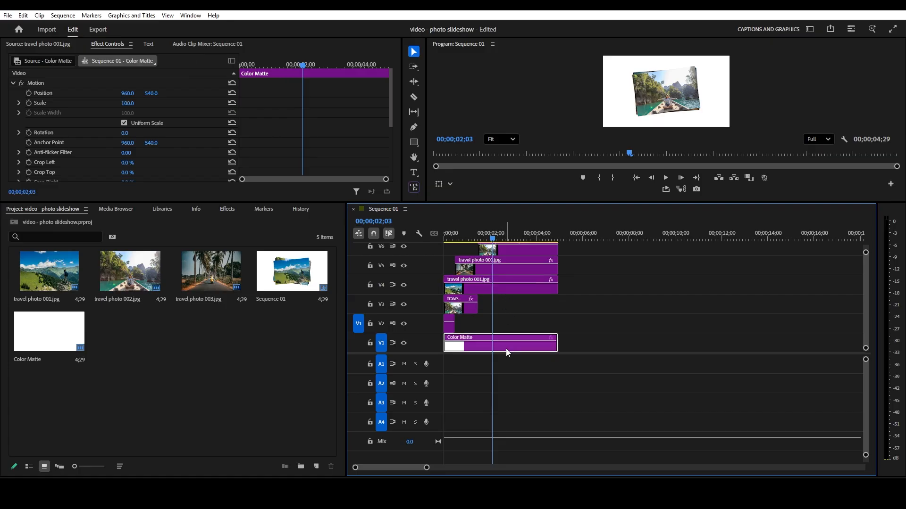
click(505, 287)
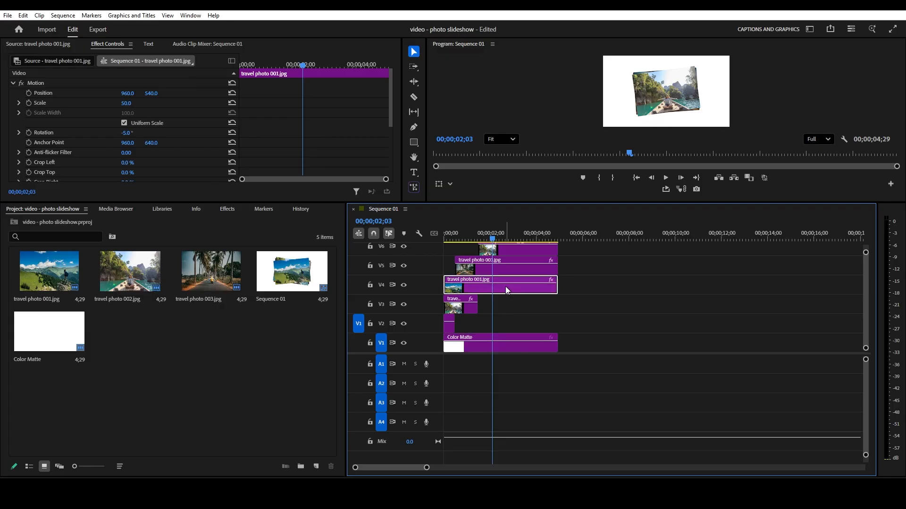
drag(538, 203, 538, 161)
click(487, 196)
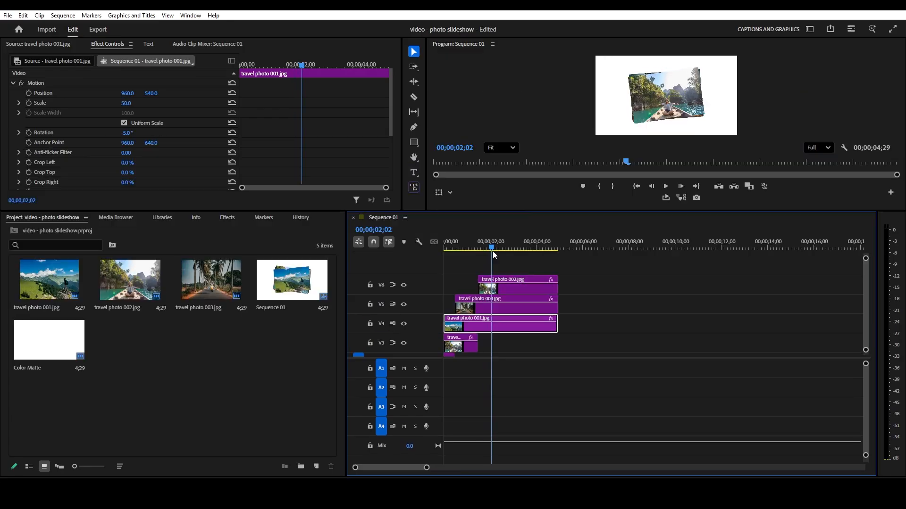
drag(492, 250, 492, 251)
click(501, 289)
key(Left)
key(Left)
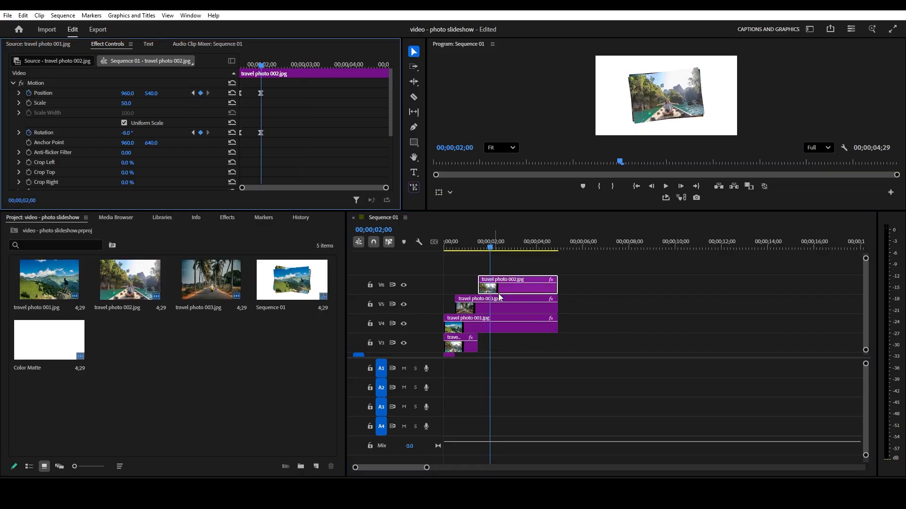
click(503, 328)
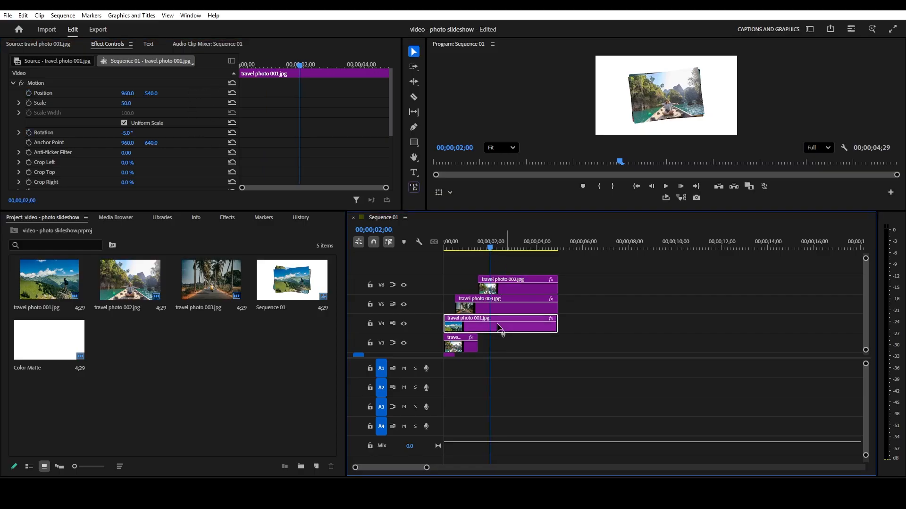
click(29, 93)
click(30, 133)
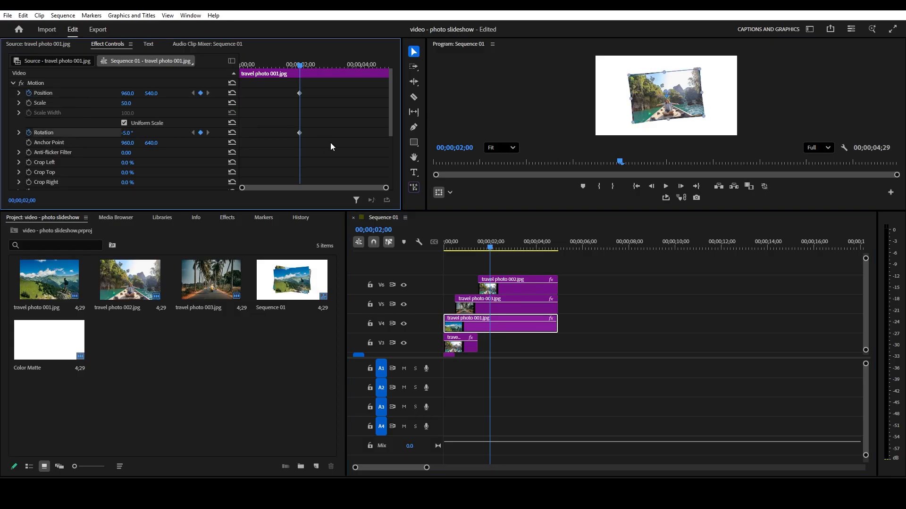
- Set the travel photo 001 clip's horizontal position to 2000 and rotation to 0° at 00;00;02;15
key(Right)
key(Right)
key(Right)
key(Right)
key(Right)
key(Right)
key(Right)
key(Right)
key(Right)
key(Right)
key(Right)
key(Right)
key(Right)
key(Right)
key(Right)
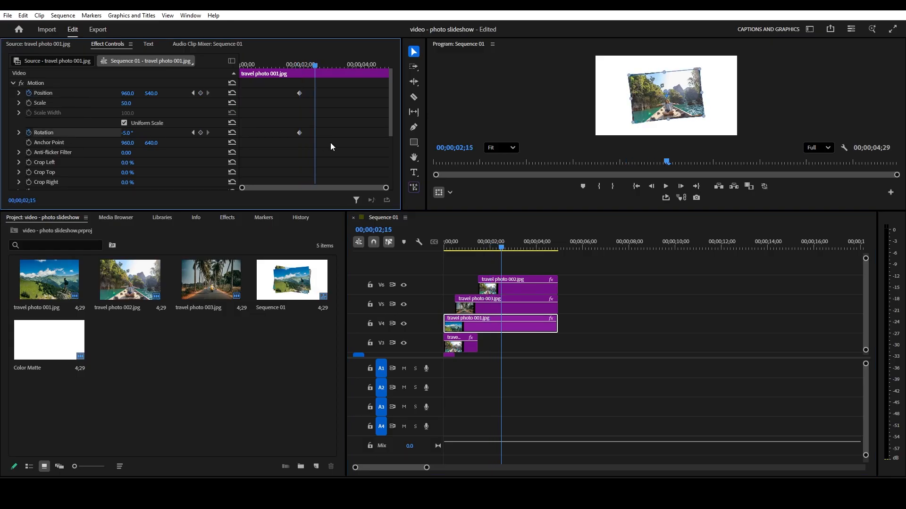
click(132, 93)
text(2000)
key(Return)
click(126, 134)
text(0)
key(Return)
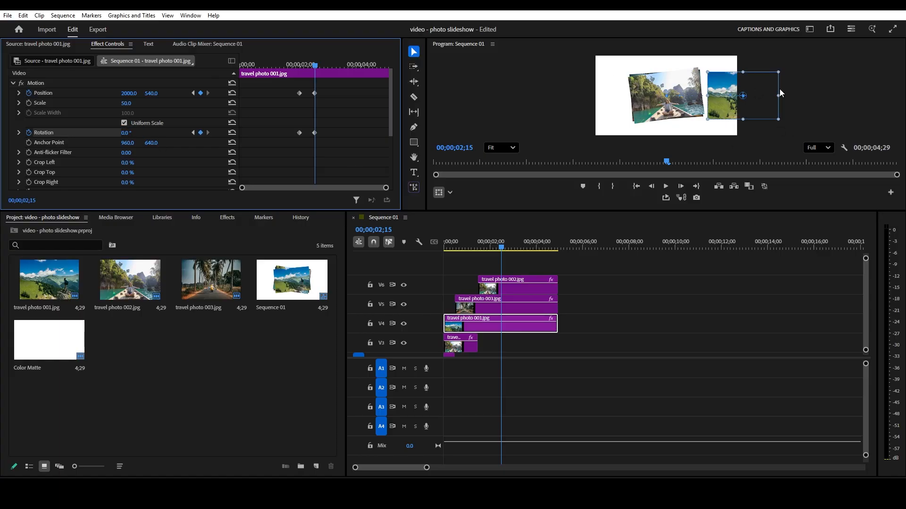
- Cut the travel photo 001 clip on V4 at 00;00;02;15 and move its second part up to track V7
key(c)
click(501, 326)
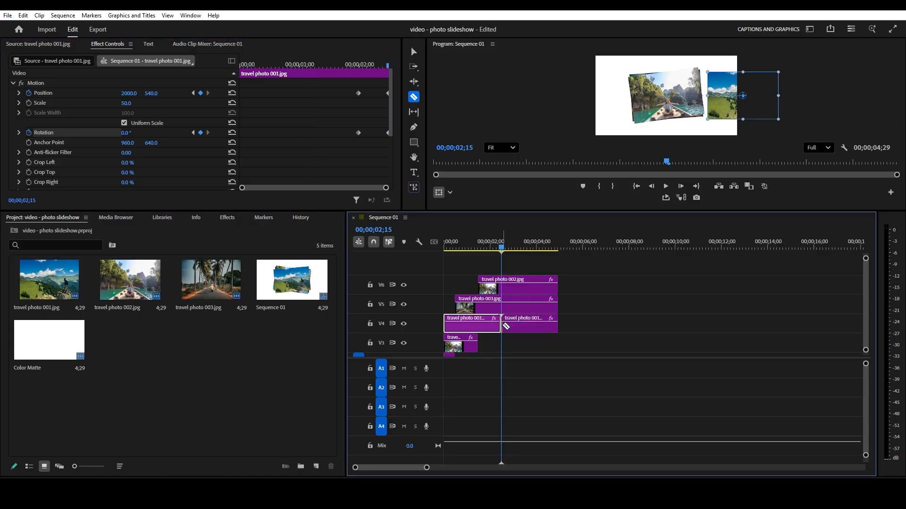
key(v)
click(524, 330)
drag(537, 328, 531, 267)
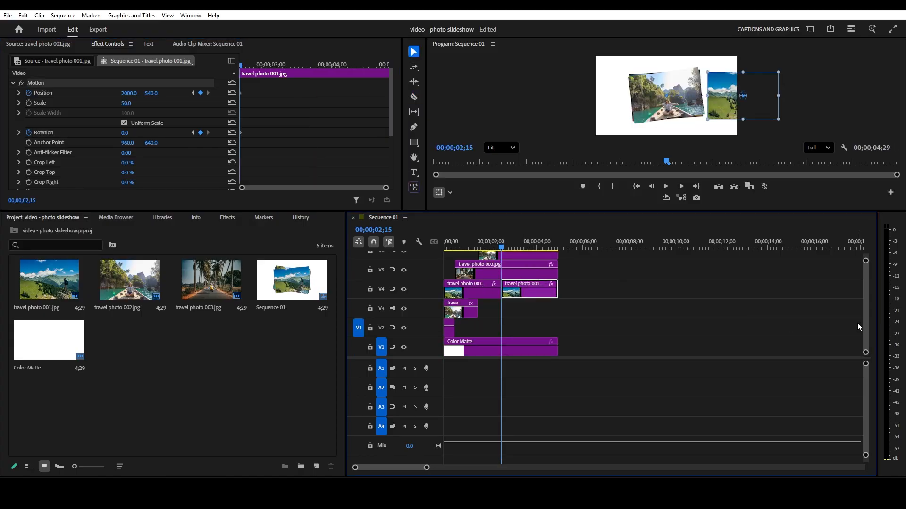
drag(865, 315, 866, 312)
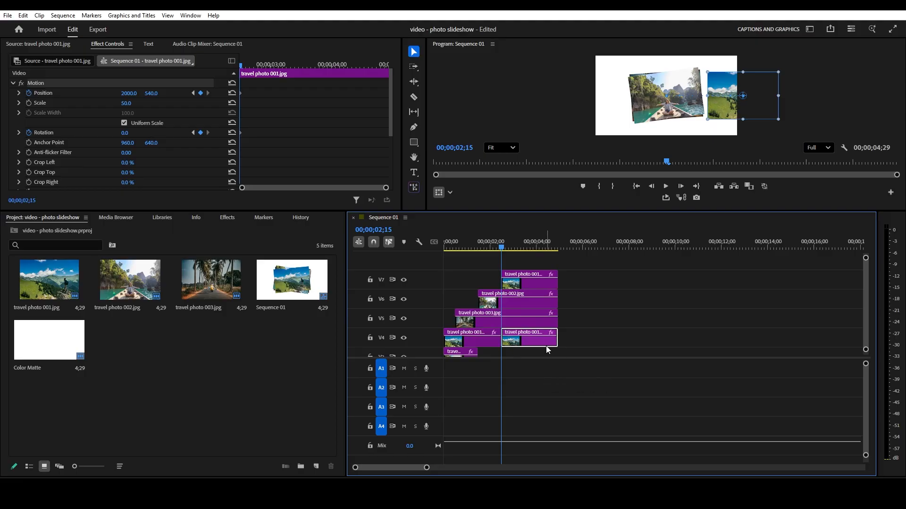
key(Delete)
click(537, 281)
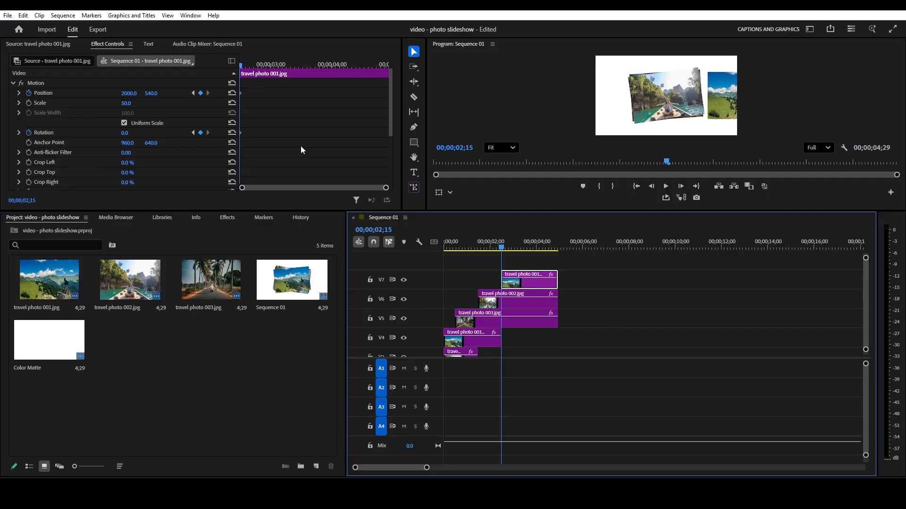
- Set the V7 travel photo 001 clip's horizontal position to 960 and rotation to 5° at 00;00;03;00
key(space)
click(126, 93)
text(9)
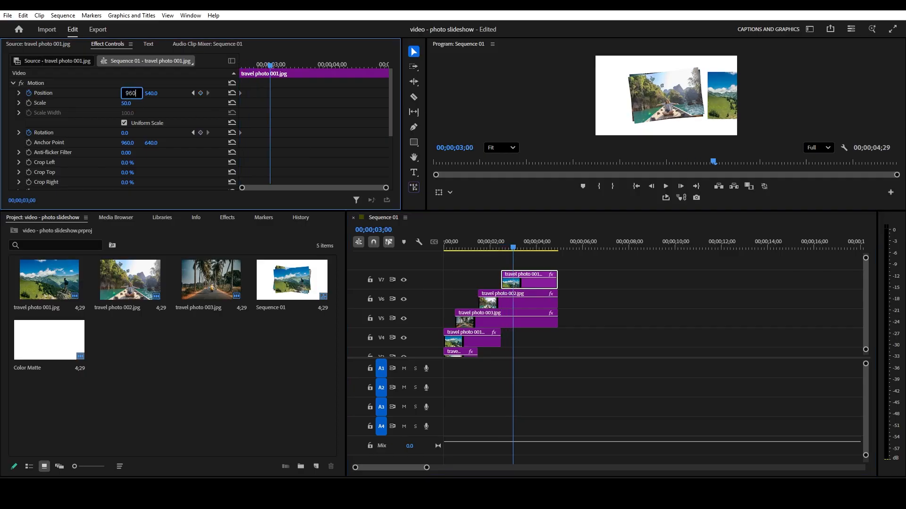
text(60)
key(Return)
click(126, 133)
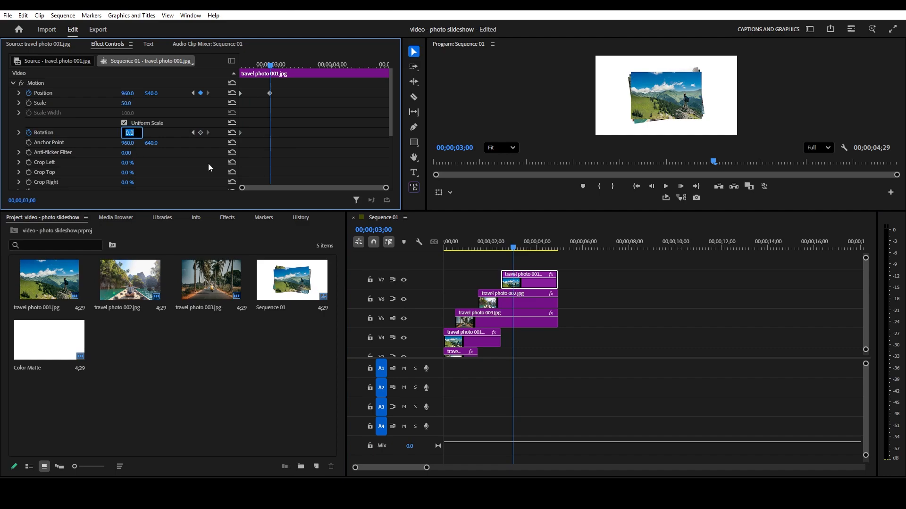
text(5)
key(Return)
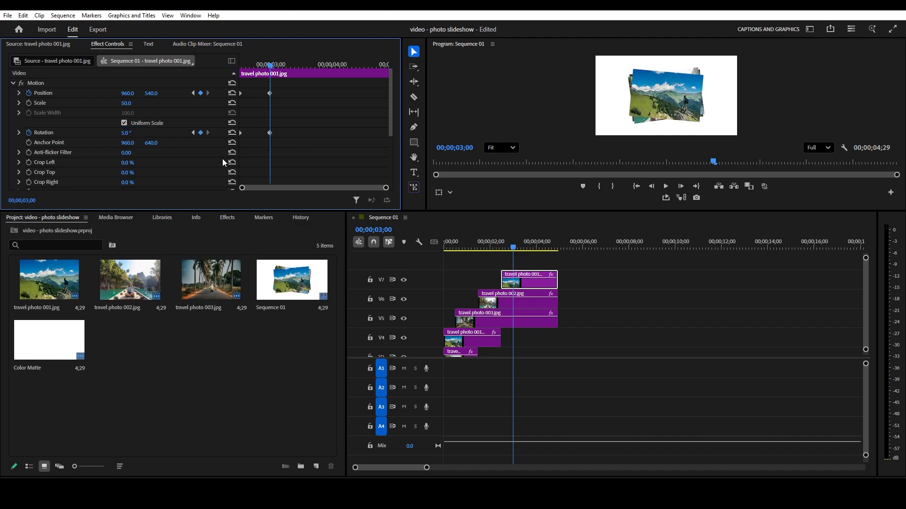
- Apply Ease In and Ease Out temporal interpolation to the V7 travel photo 001 clip's position and rotation keyframes
drag(287, 87, 228, 150)
right_click(268, 98)
mouse_move(302, 177)
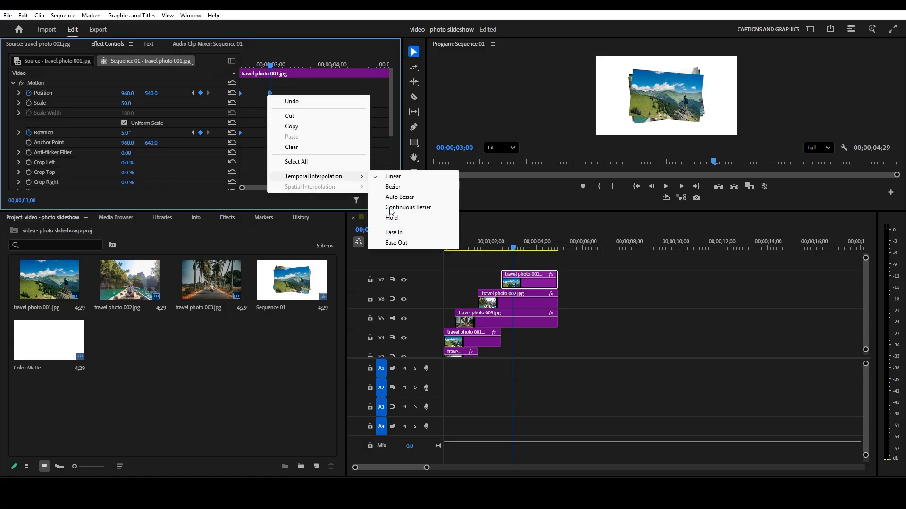
click(393, 232)
right_click(269, 91)
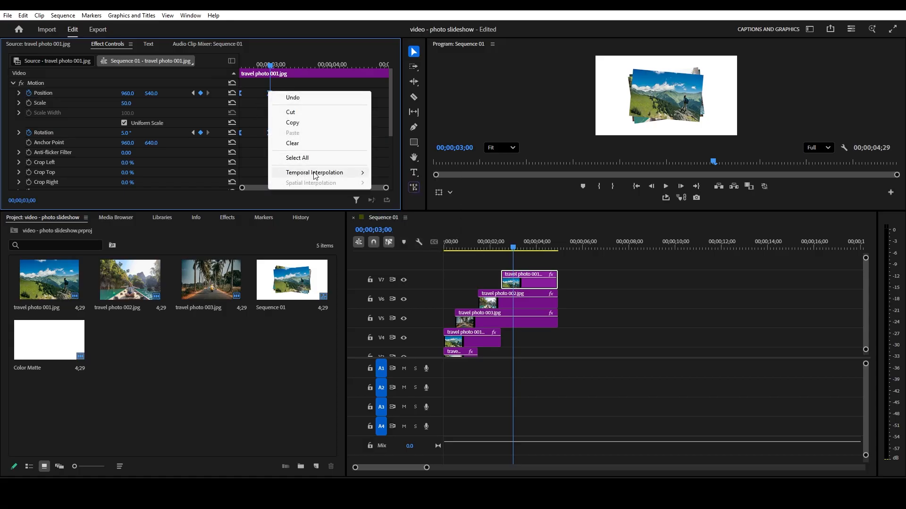
mouse_move(315, 174)
click(394, 236)
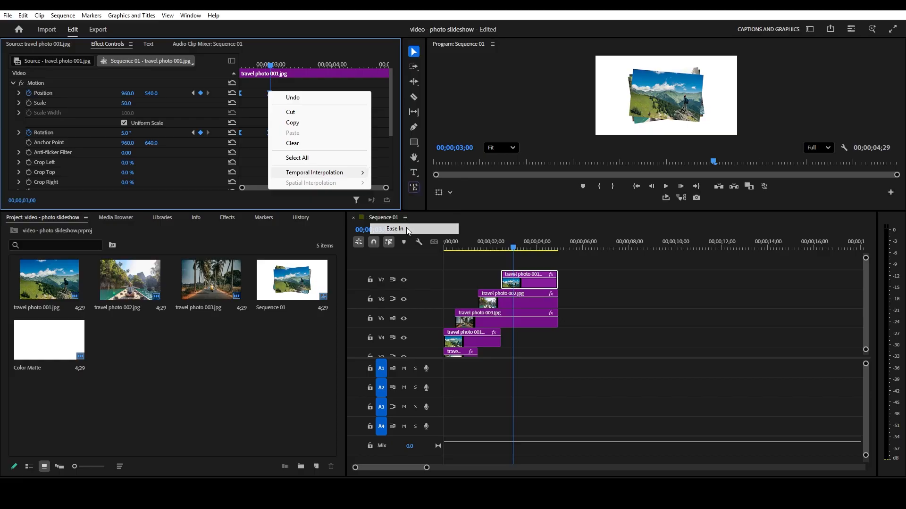
- Apply Ease Out and Ease In temporal interpolation to the position and rotation keyframes of the V4 travel photo 001 clip
click(527, 323)
click(528, 302)
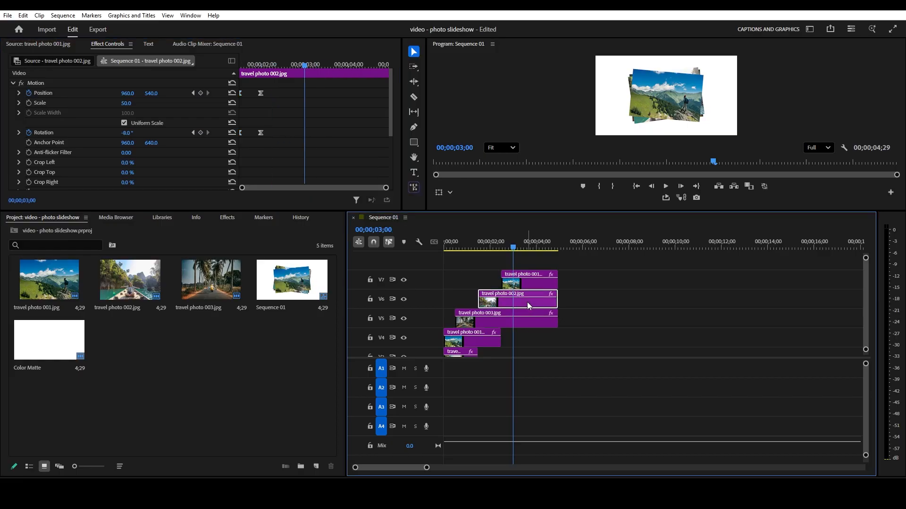
click(493, 342)
click(373, 116)
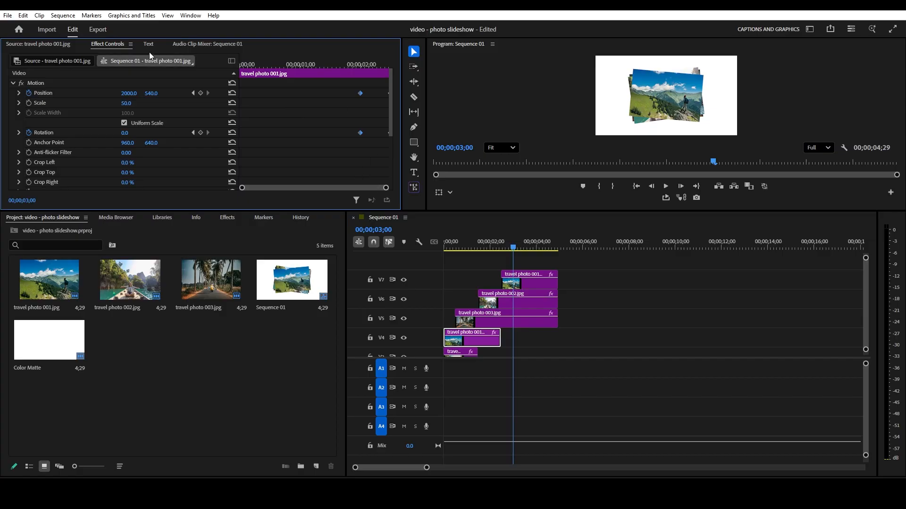
click(494, 248)
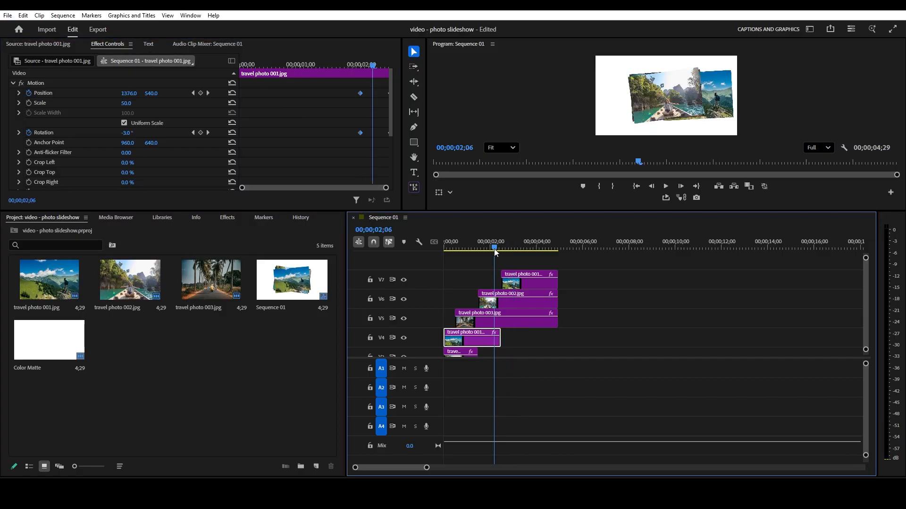
click(389, 94)
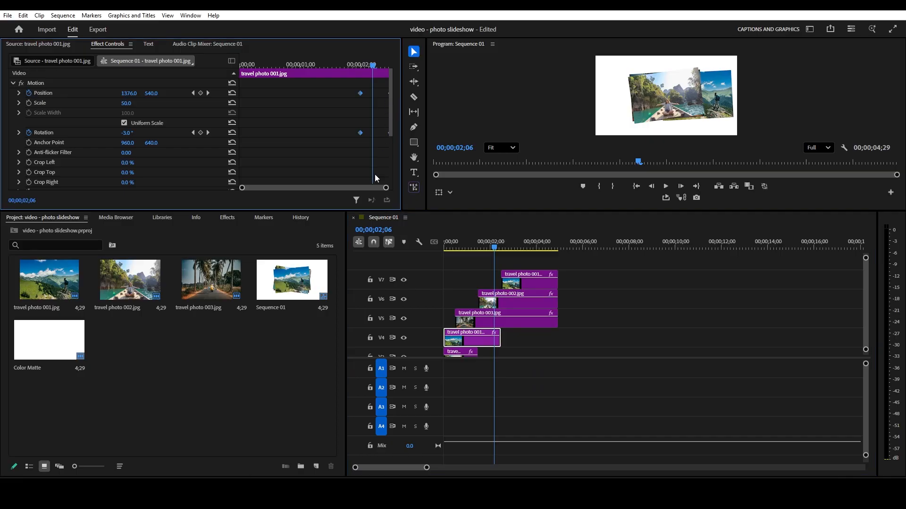
drag(385, 188, 358, 191)
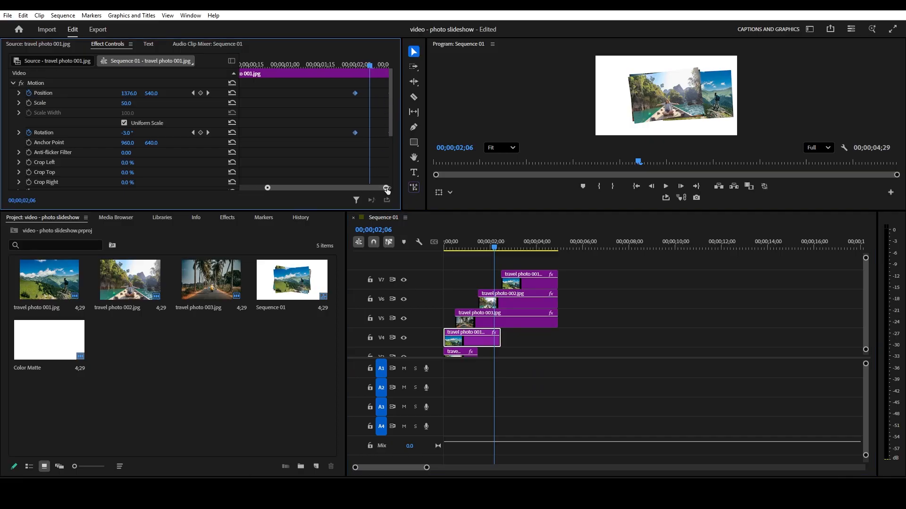
right_click(356, 94)
mouse_move(394, 178)
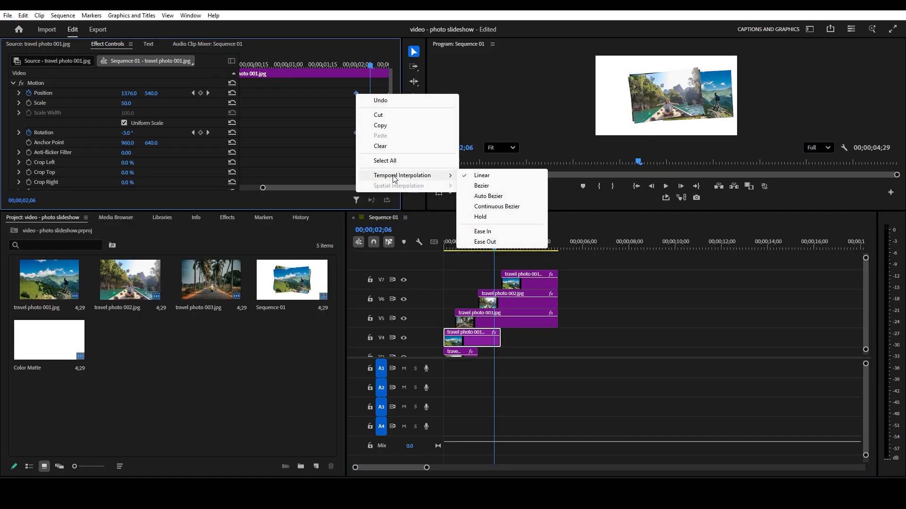
click(487, 243)
right_click(357, 96)
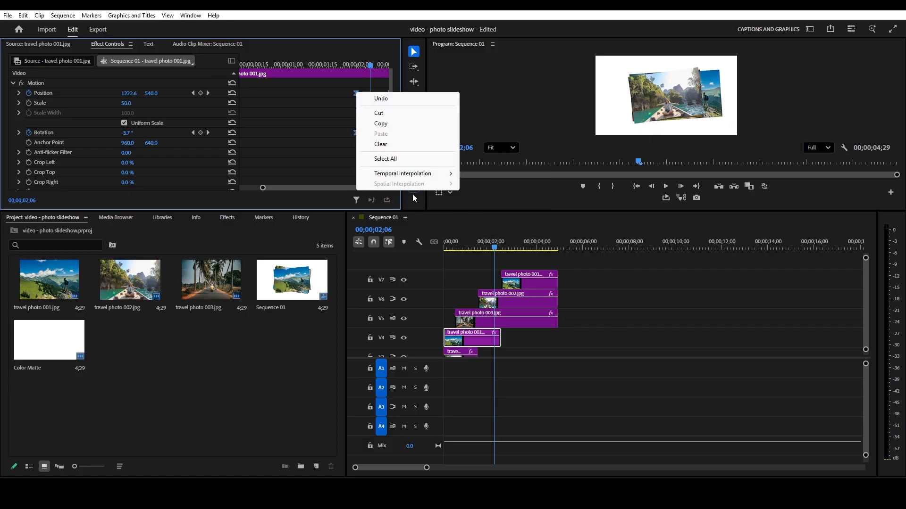
click(503, 230)
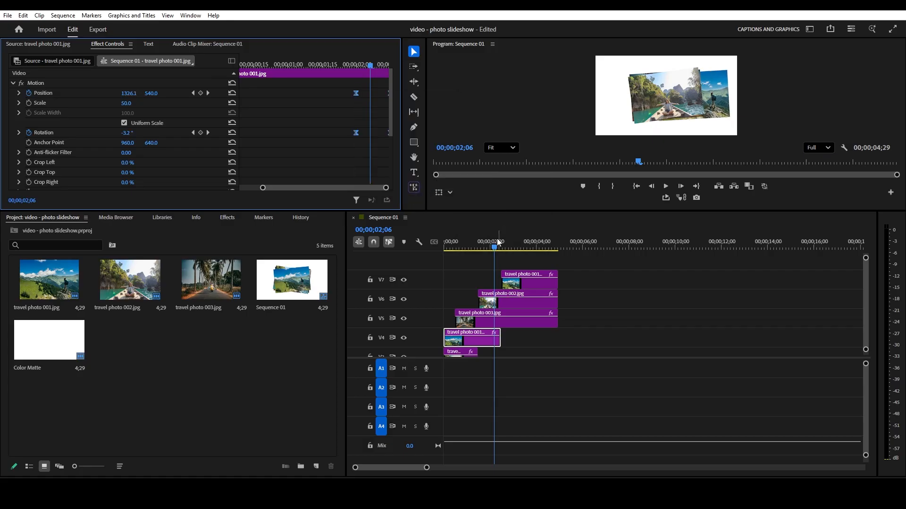
- Play the photo stack animation full screen from the sequence start to check the eased motion
drag(496, 253, 432, 256)
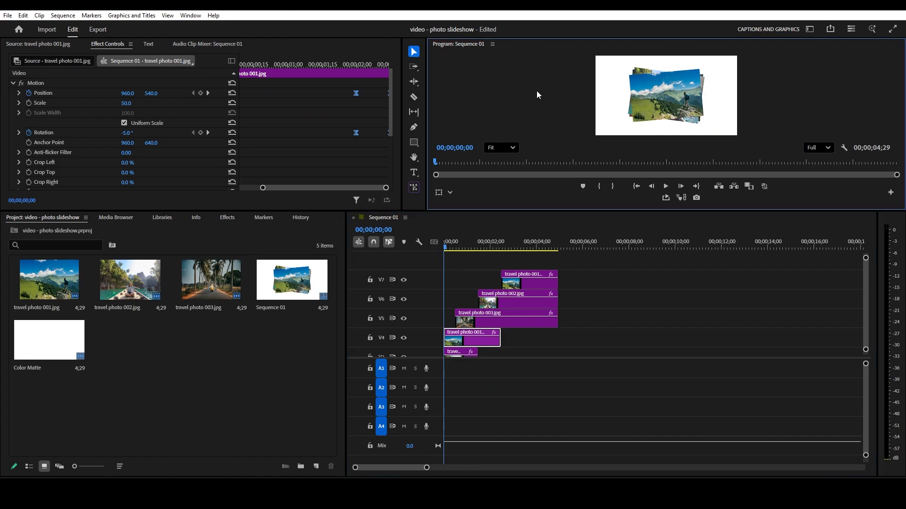
key(grave)
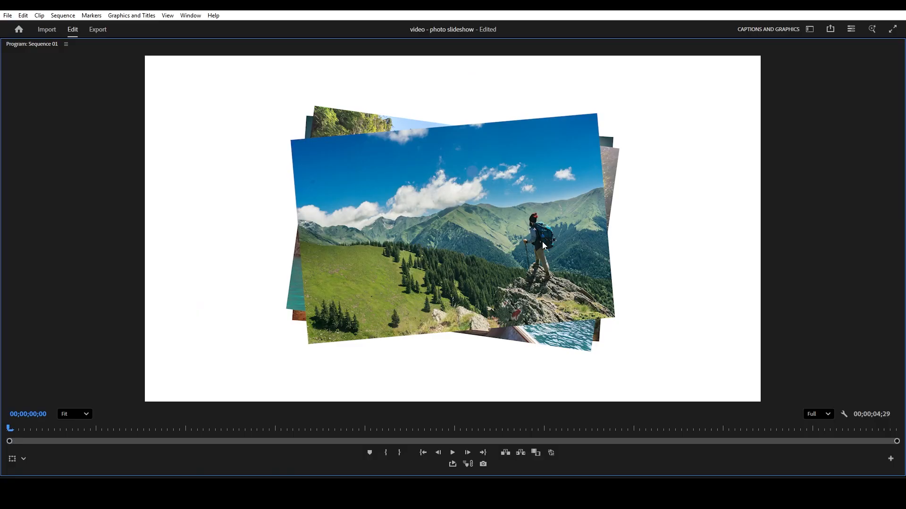
key(ctrl+grave)
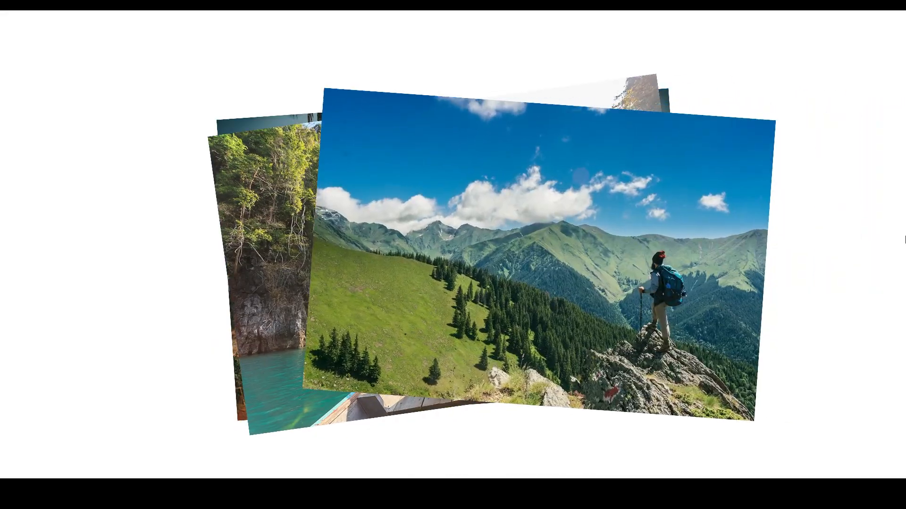
key(ctrl+grave)
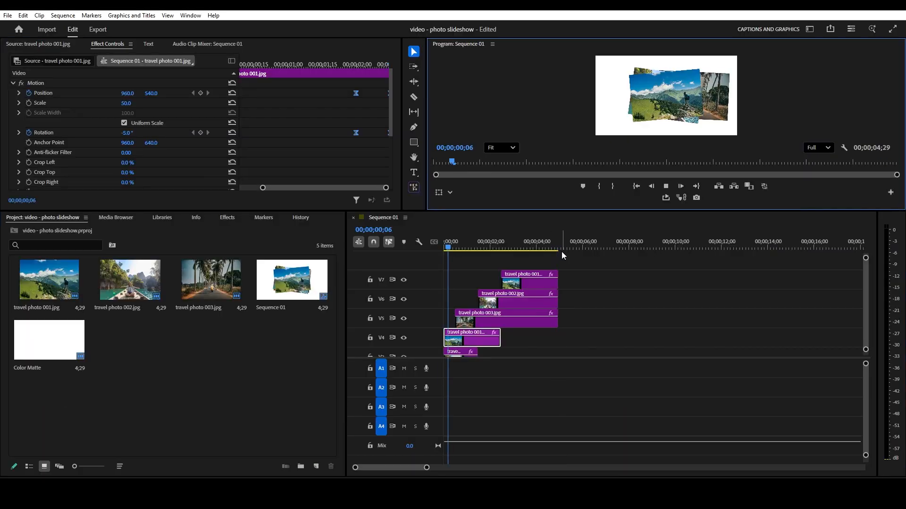
key(space)
drag(456, 248, 442, 250)
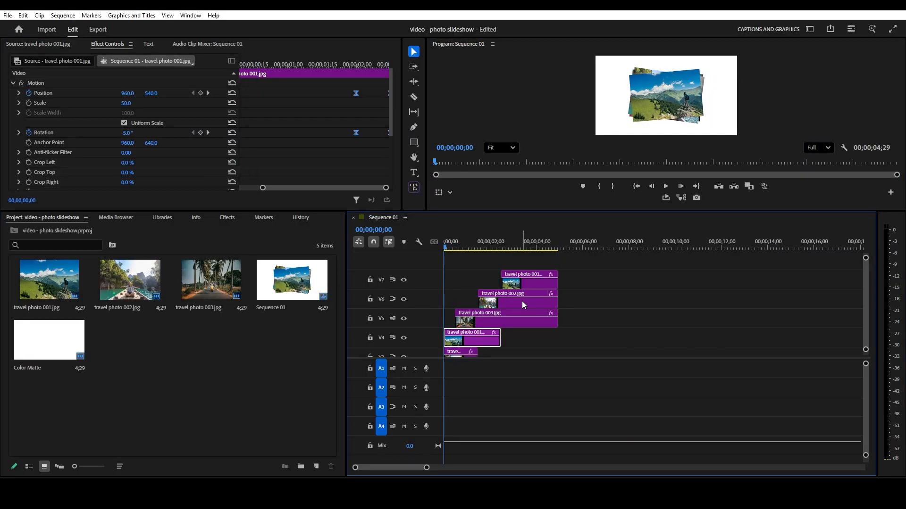
- Duplicate the V1 Color Matte clip onto a new track V8 above all the photos, aligned with the sequence start
key(minus)
scroll(867, 313, down, 3)
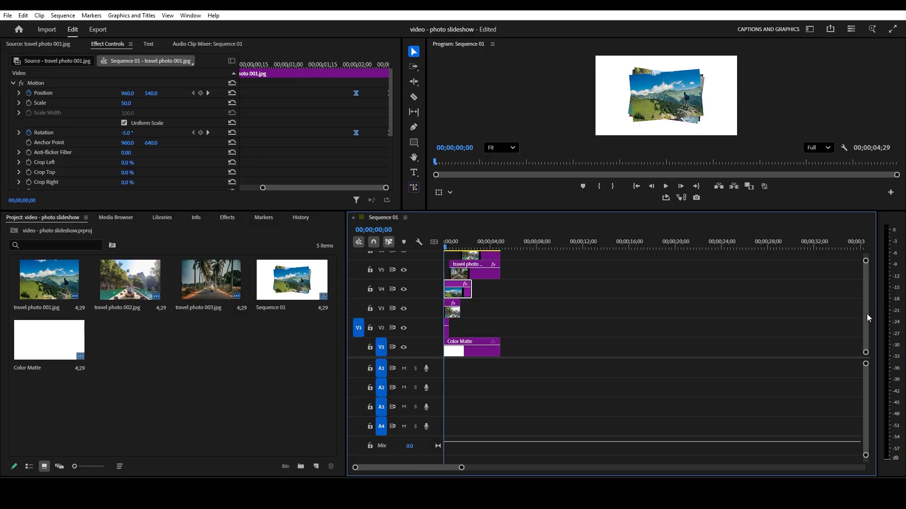
click(481, 350)
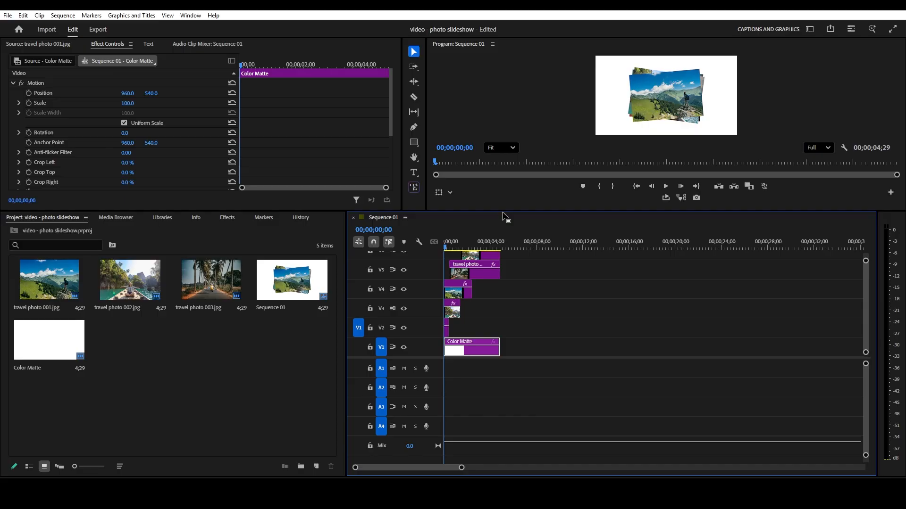
click(582, 296)
drag(533, 212, 531, 156)
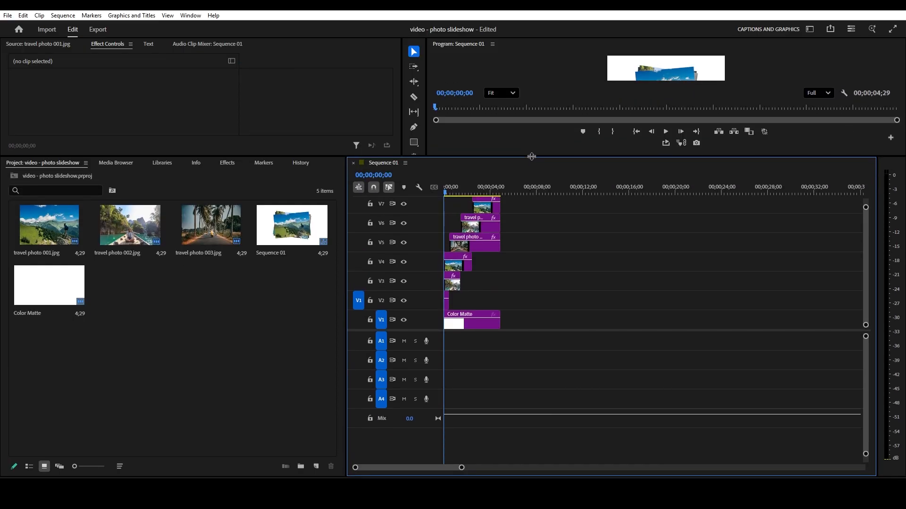
click(476, 324)
drag(477, 323, 550, 208)
scroll(865, 219, up, 2)
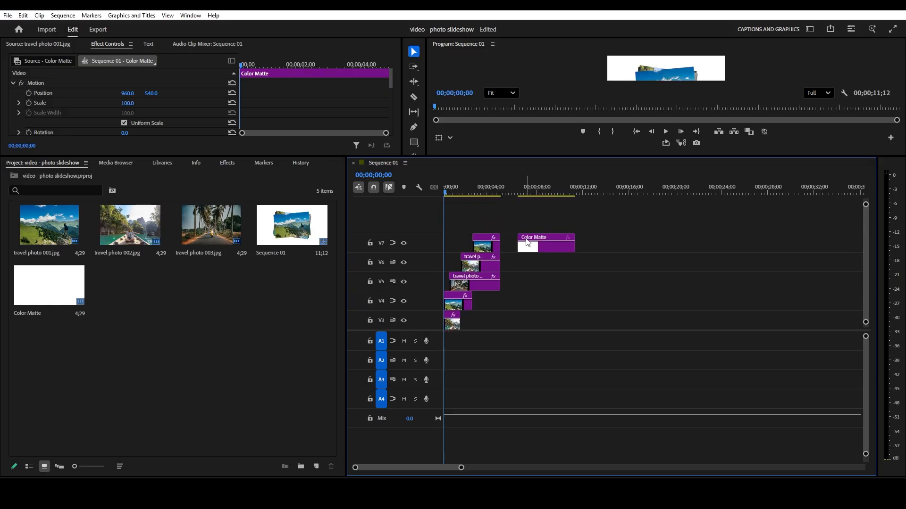
key(ctrl+z)
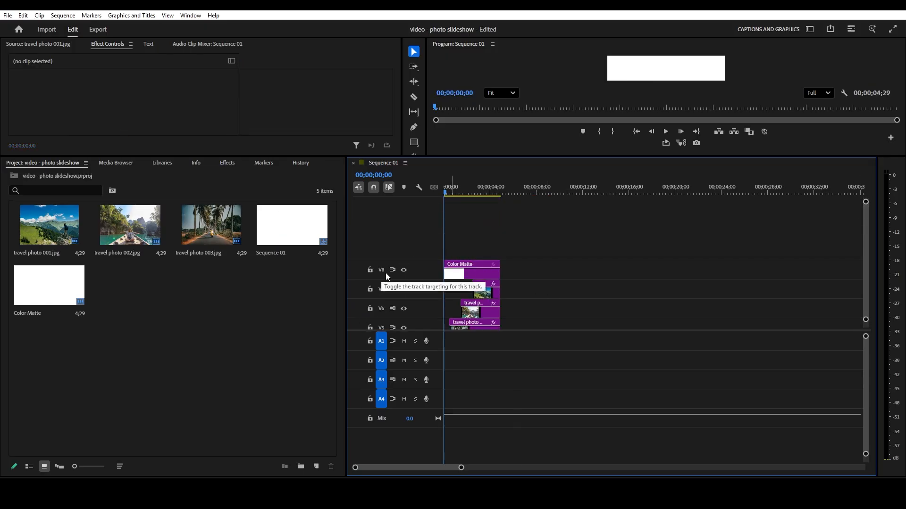
scroll(864, 247, down, 4)
scroll(865, 255, up, 4)
drag(652, 162, 595, 249)
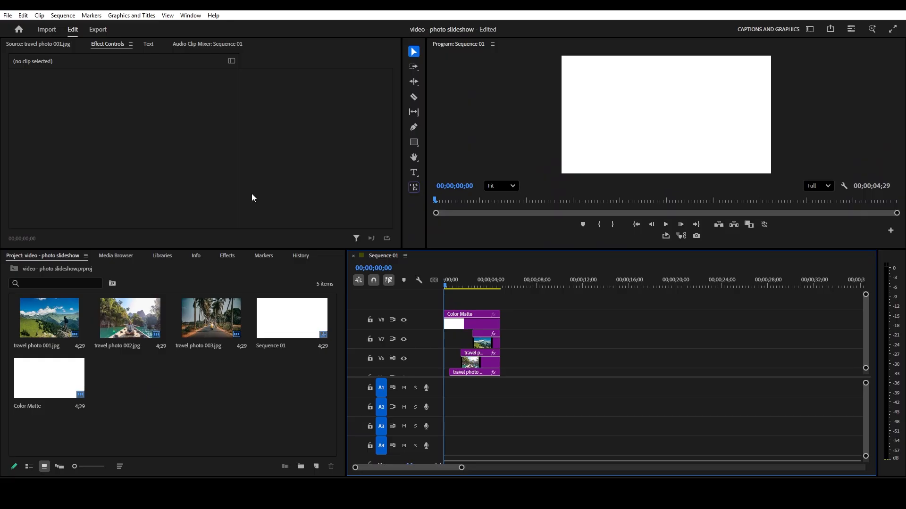
- Add an ellipse opacity mask to the V8 Color Matte clip and invert it
click(471, 322)
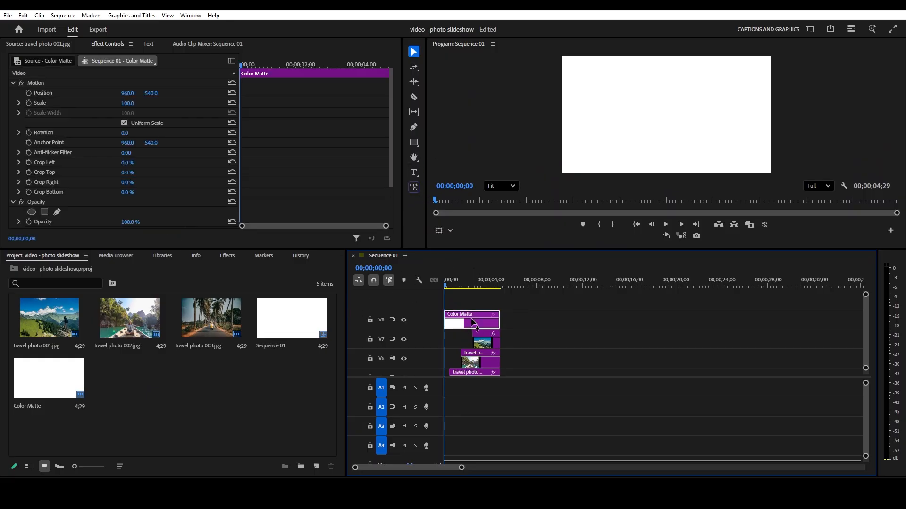
scroll(132, 193, down, 1)
click(31, 193)
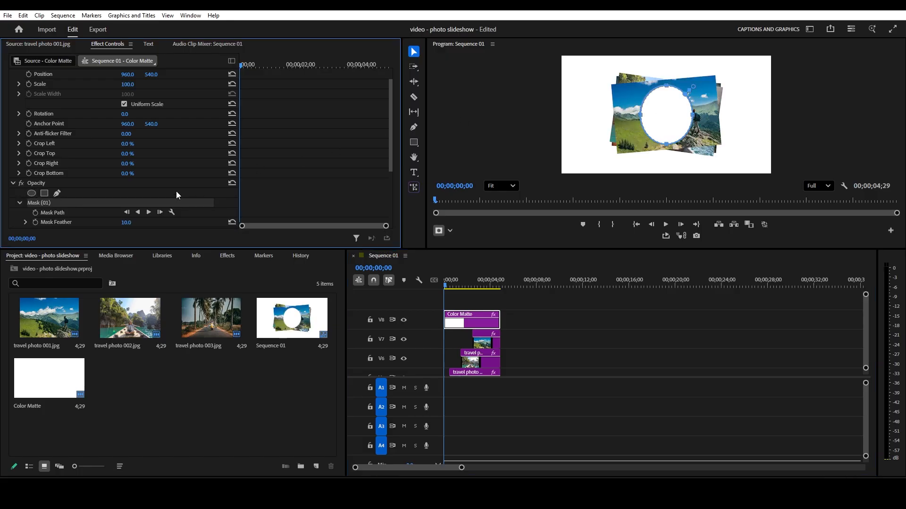
scroll(176, 191, down, 4)
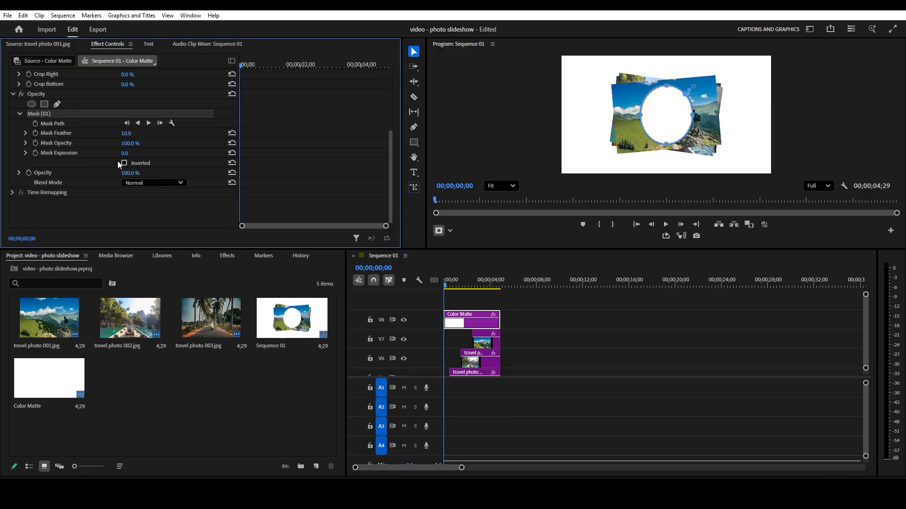
click(124, 162)
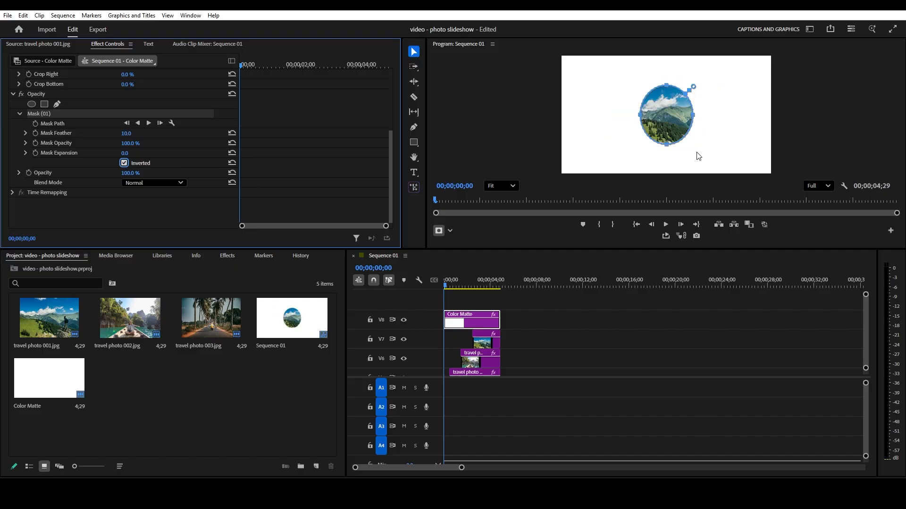
- Increase the V8 Color Matte's mask expansion and mask feather so the photo stack's edges fade softly into white
drag(124, 153, 186, 153)
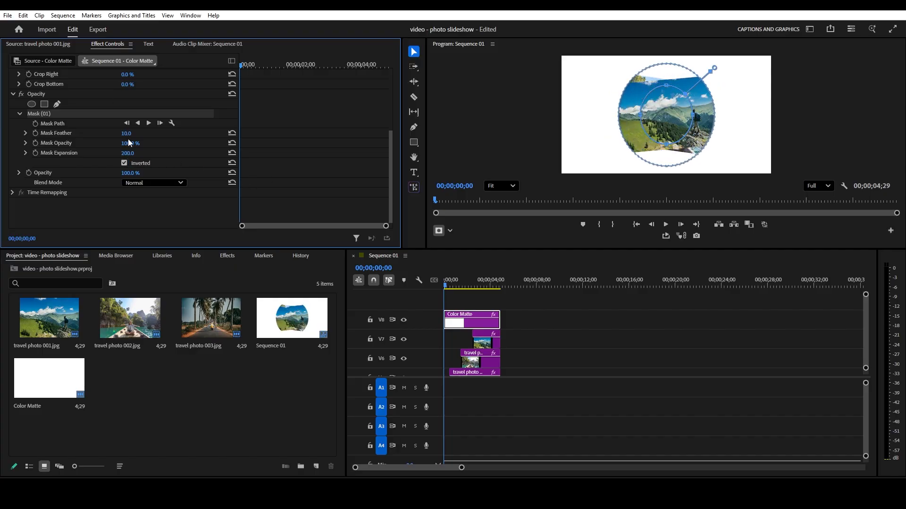
drag(126, 133, 174, 133)
drag(128, 153, 130, 134)
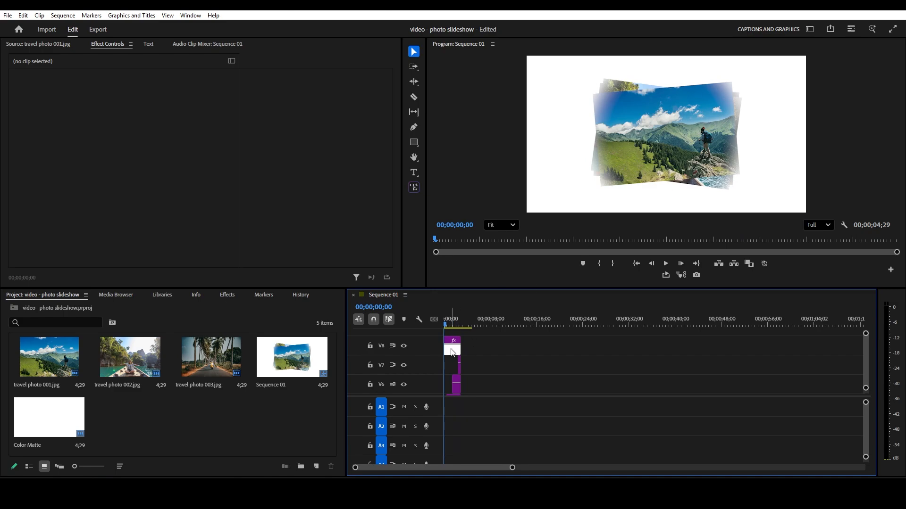
- Mark an In point at the sequence start and an Out point for a range of 00;00;03;02
key(i)
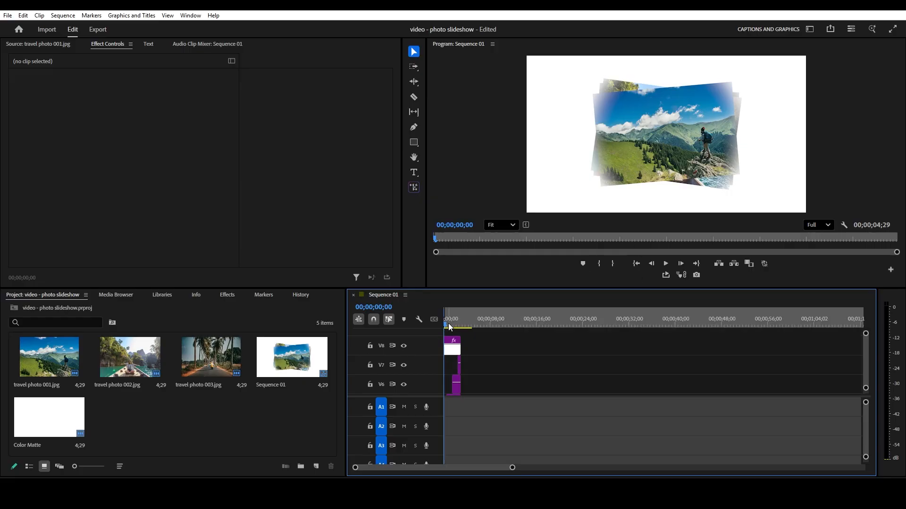
key(o)
drag(447, 327, 461, 315)
key(Home)
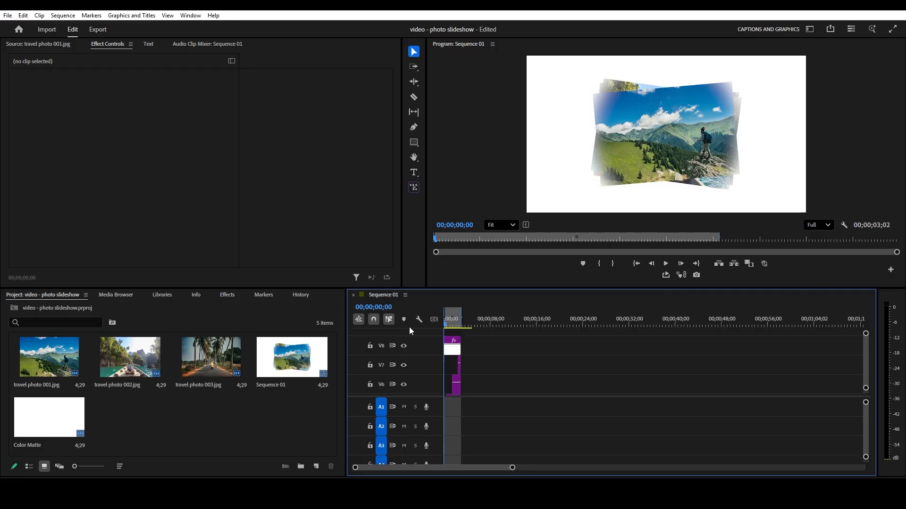
- Turn on loop playback and play the marked range full screen to check the looping photo stack
click(665, 278)
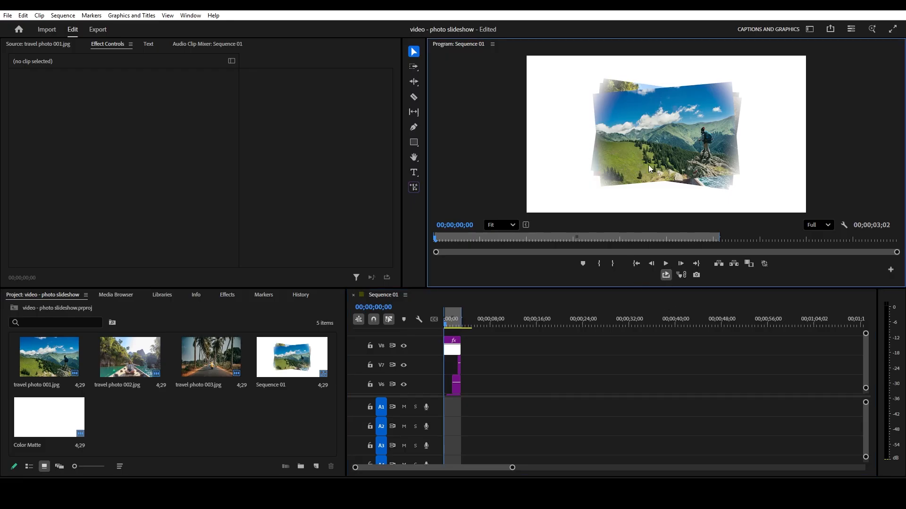
key(ctrl+grave)
key(space)
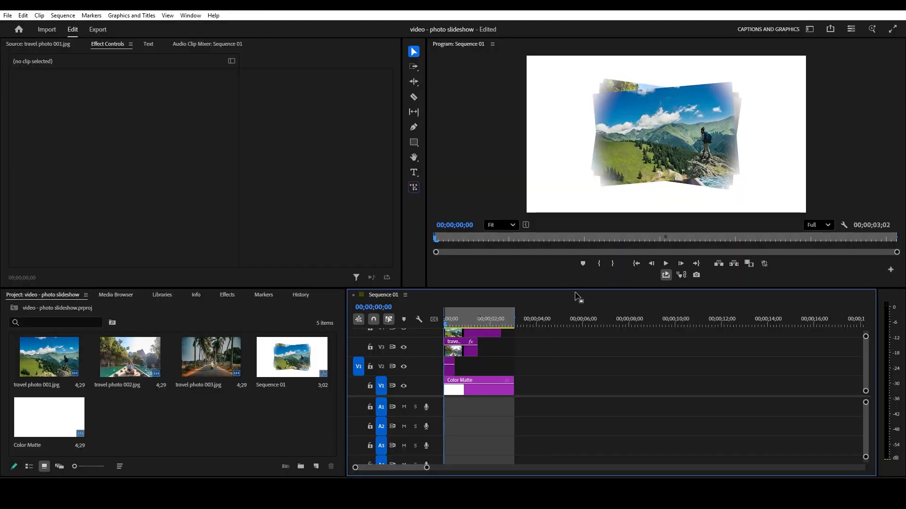
- Nest all the travel photo clips on tracks V2 to V7, leaving out both Color Mattes and keeping the default name
drag(576, 289, 549, 227)
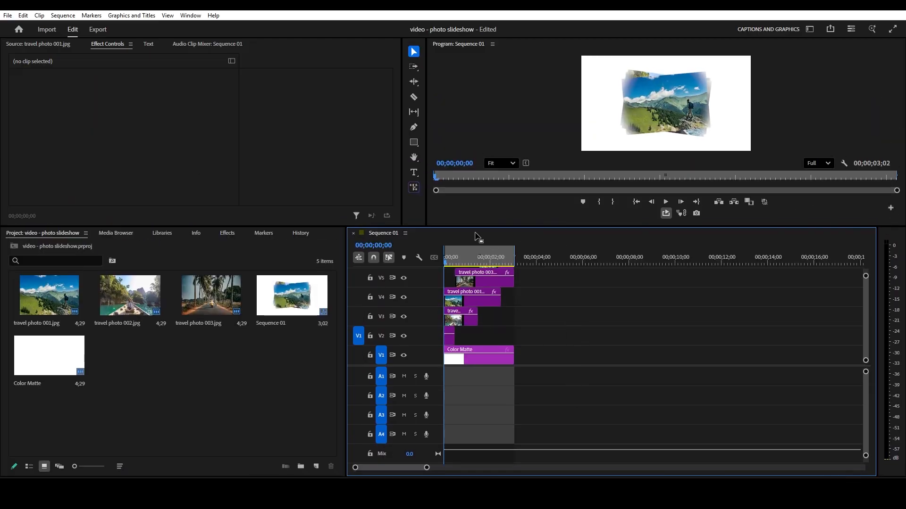
key(grave)
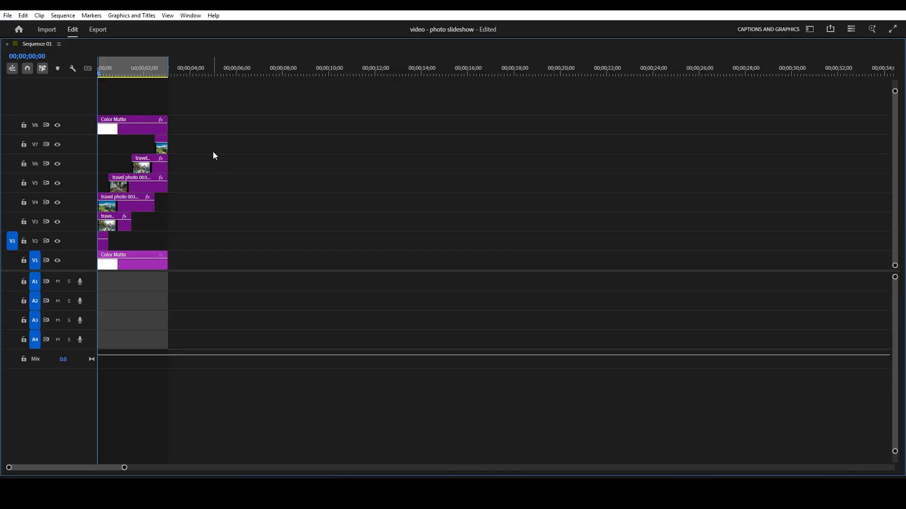
drag(202, 145, 98, 241)
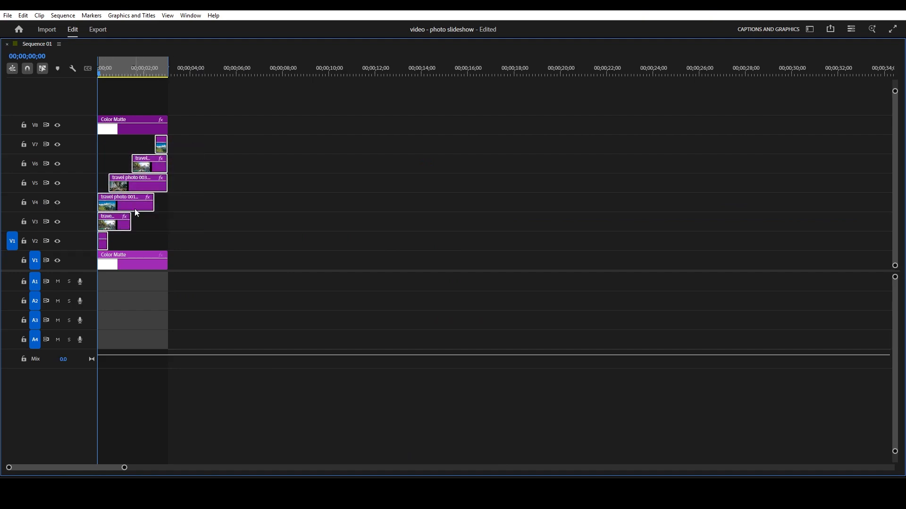
right_click(146, 180)
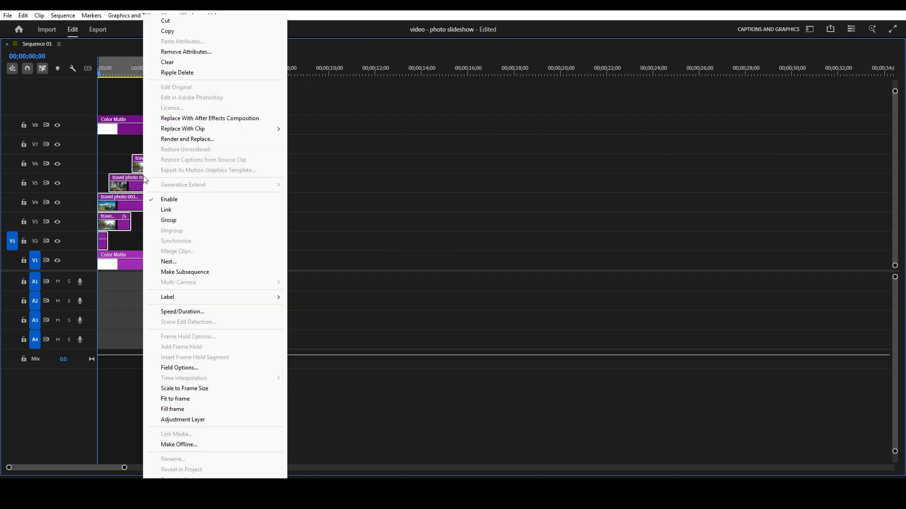
click(182, 263)
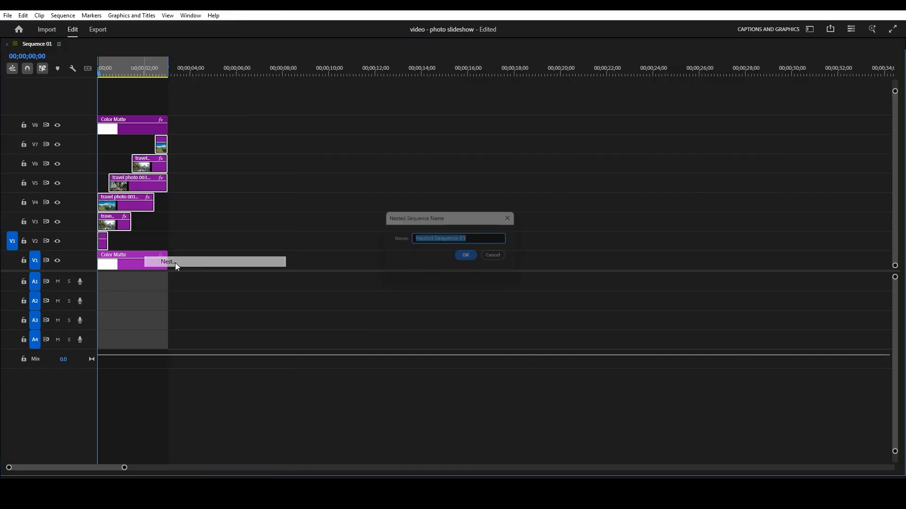
click(470, 258)
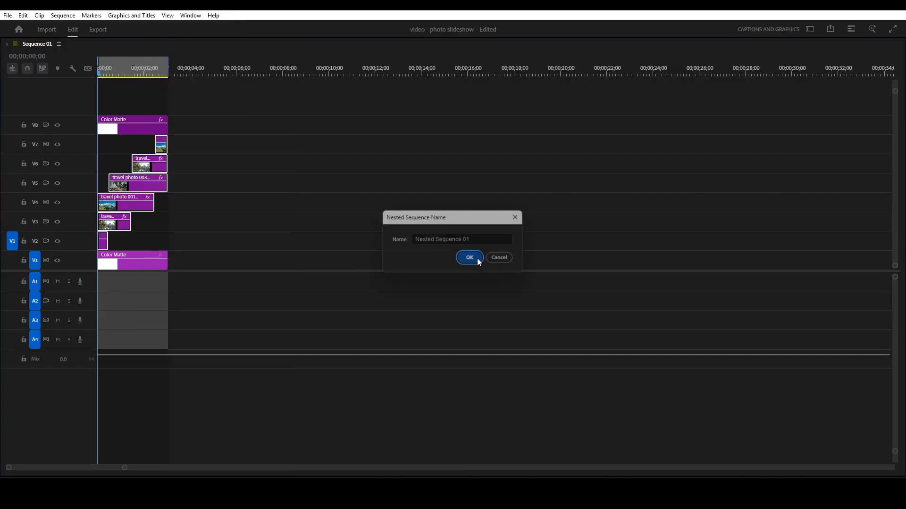
- Move the V8 Color Matte down to V3, directly above Nested Sequence 01, and preview the loop in the restored panel layout
drag(126, 132, 128, 222)
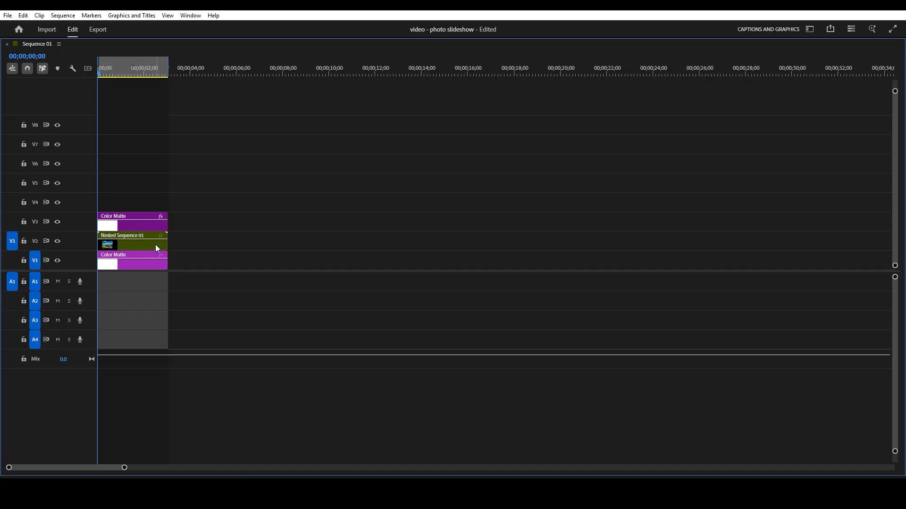
key(grave)
key(space)
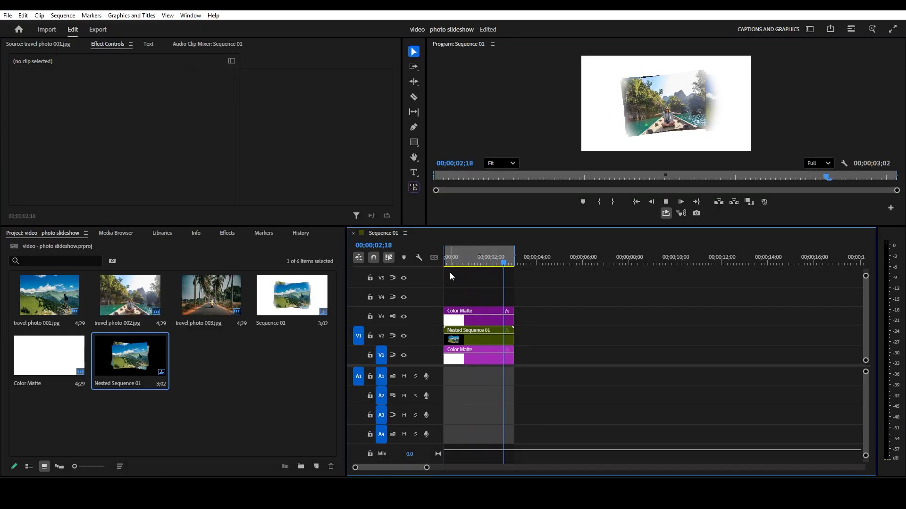
key(space)
- Open Nested Sequence 01 from the V2 clip to view its stacked photo clips, and return to Sequence 01
double_click(468, 339)
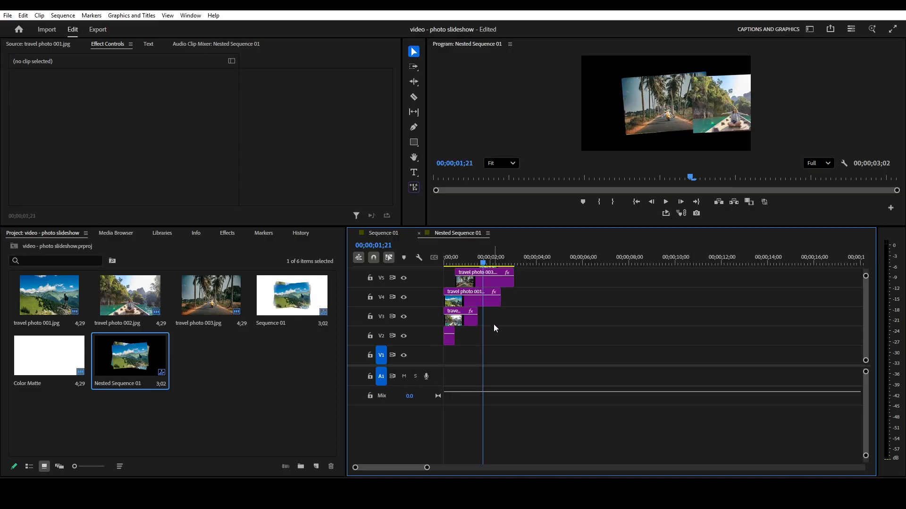
scroll(867, 302, up, 3)
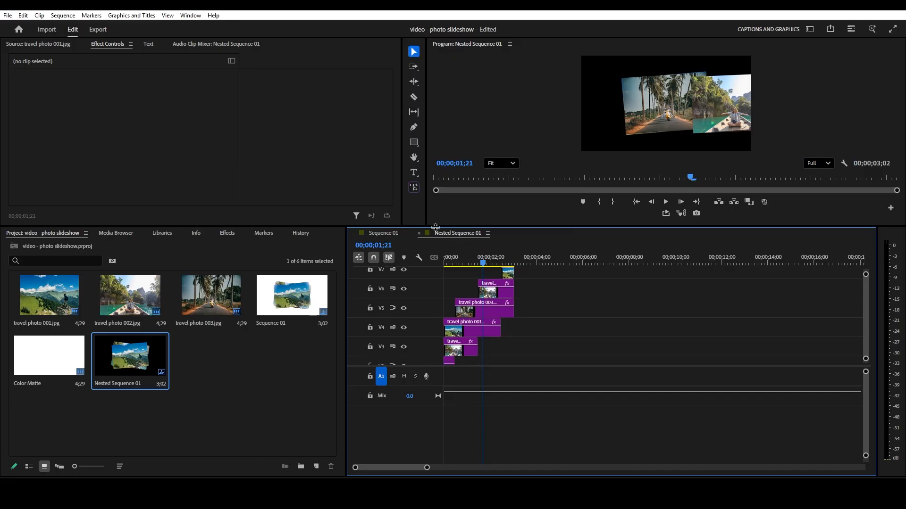
click(380, 233)
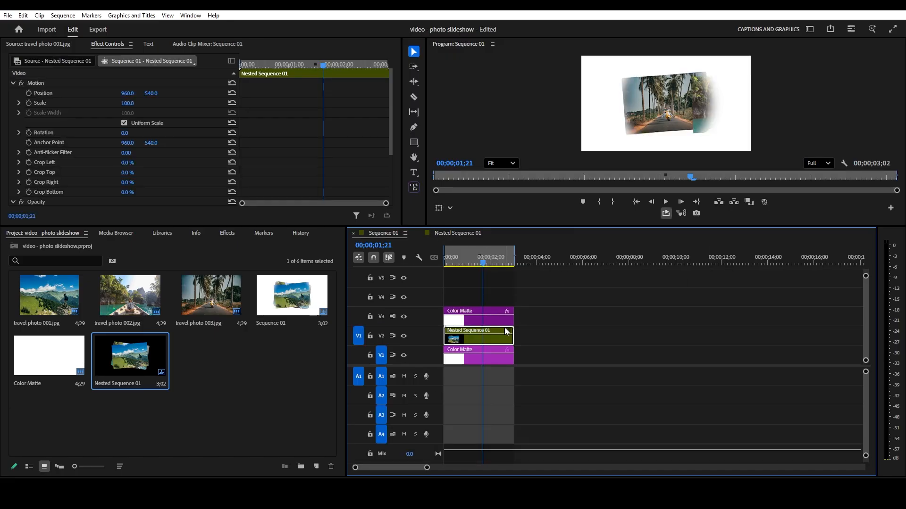
- Close the Nested Sequence 01 timeline, reopen it from the project bin, and play Sequence 01 from the start
click(456, 233)
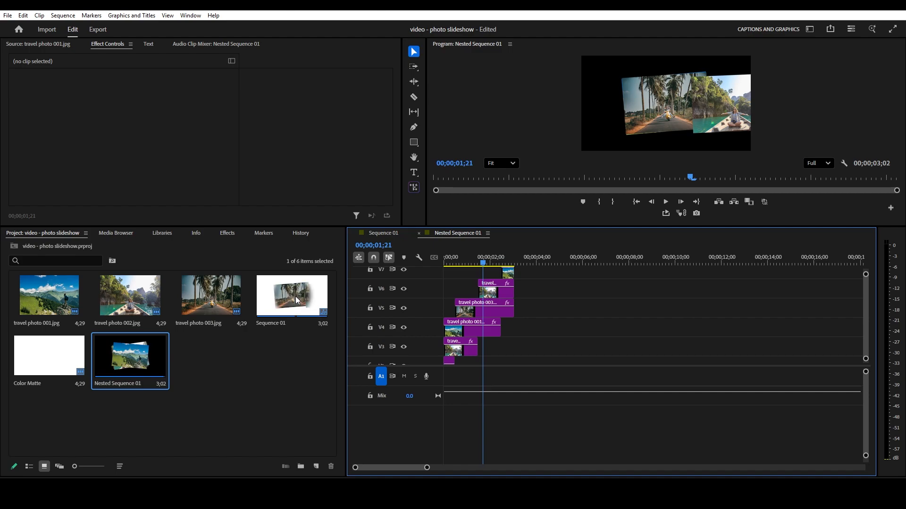
click(419, 233)
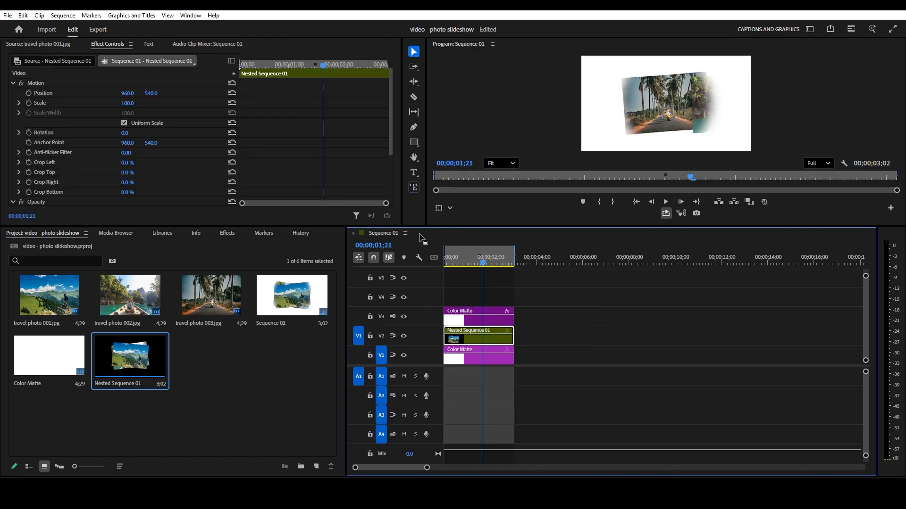
double_click(132, 359)
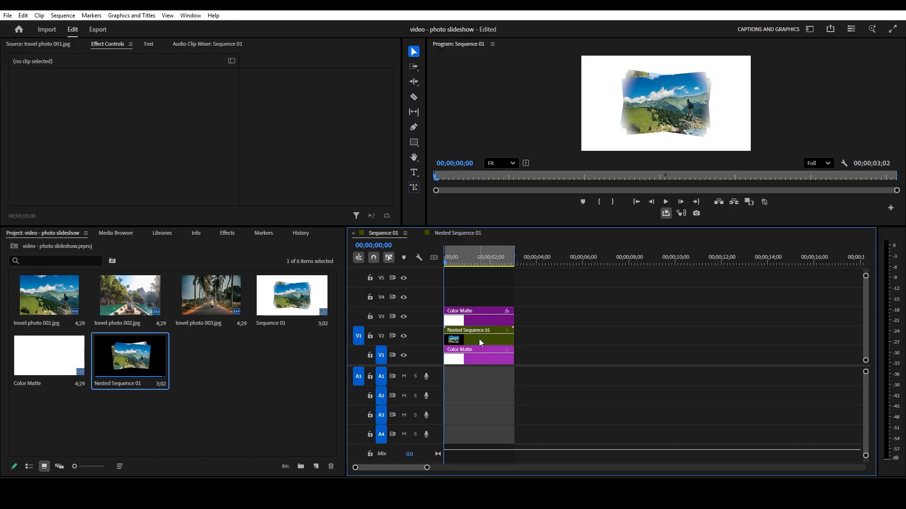
key(space)
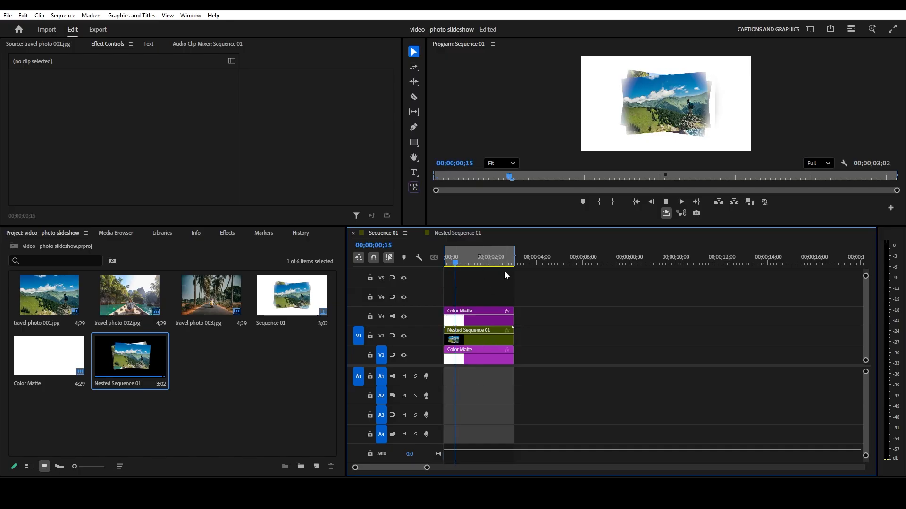